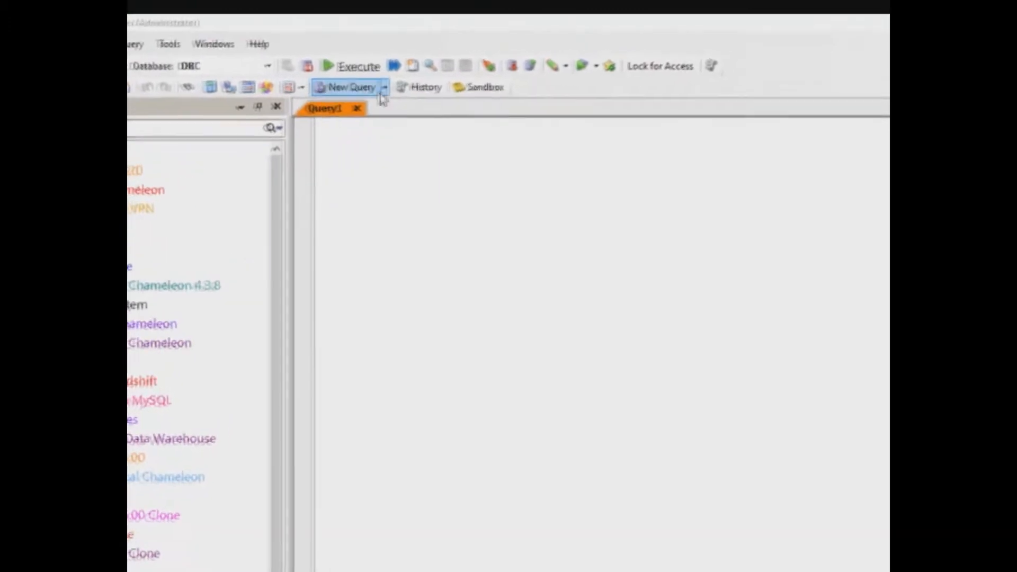
Open three new query windows on Oracle Chameleon, Snowflake and Netezza
left_click(367, 94)
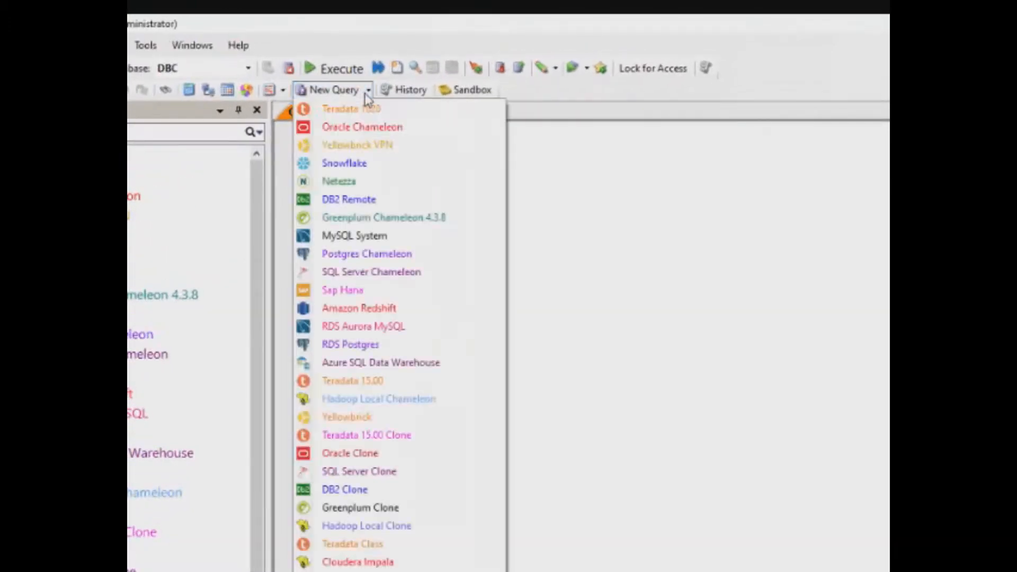
left_click(355, 132)
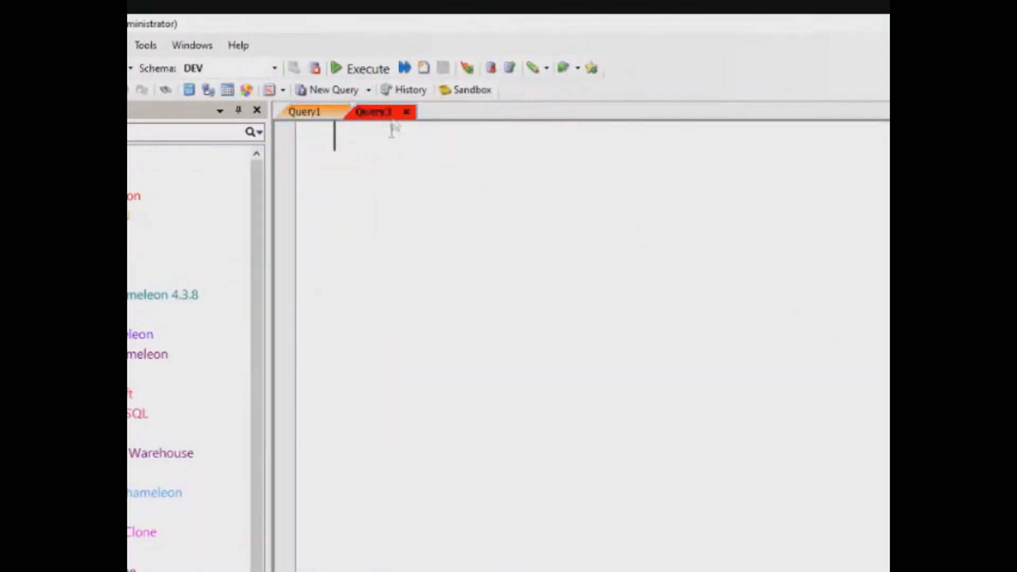
left_click(369, 91)
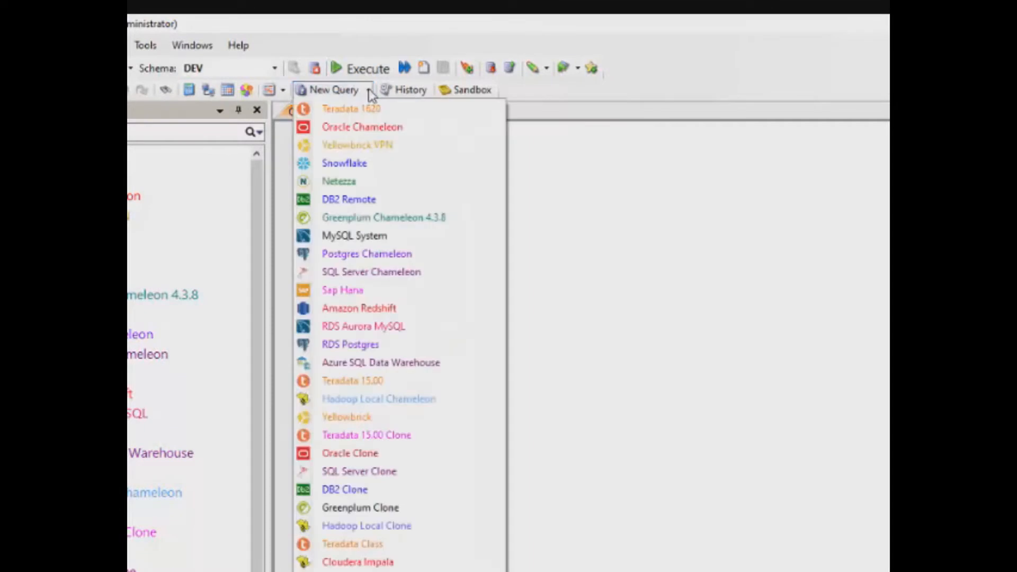
left_click(352, 163)
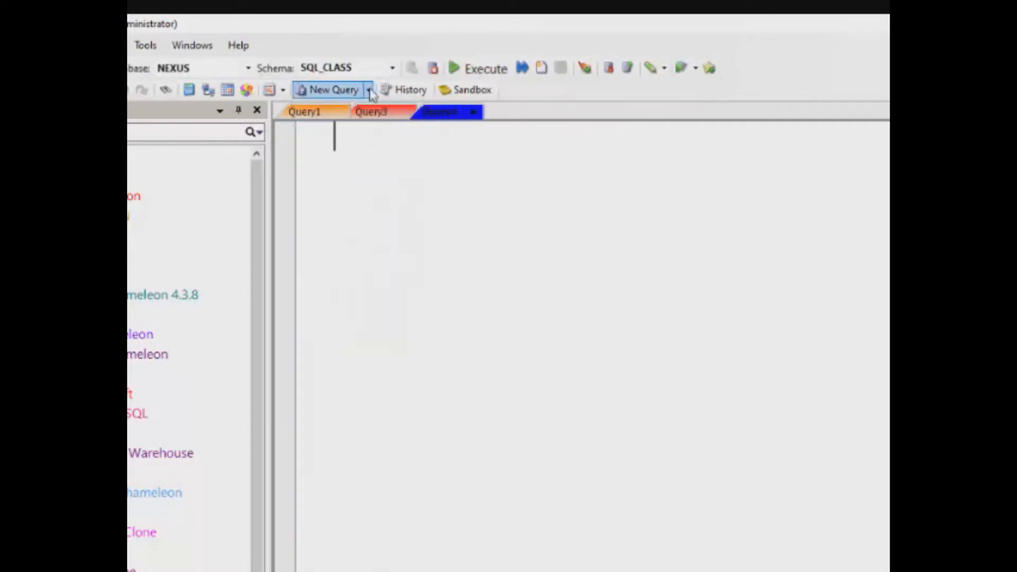
left_click(368, 91)
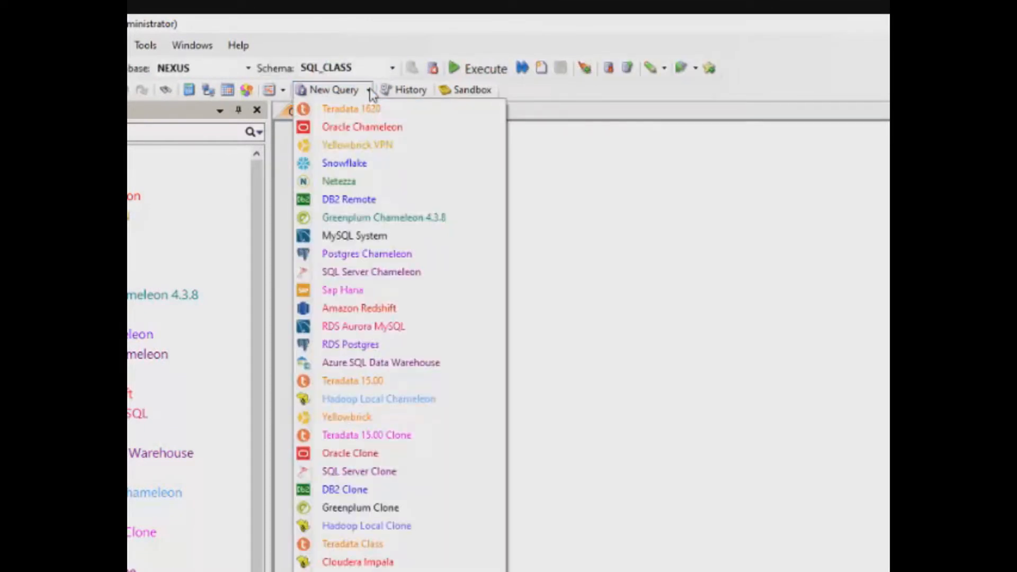
left_click(350, 184)
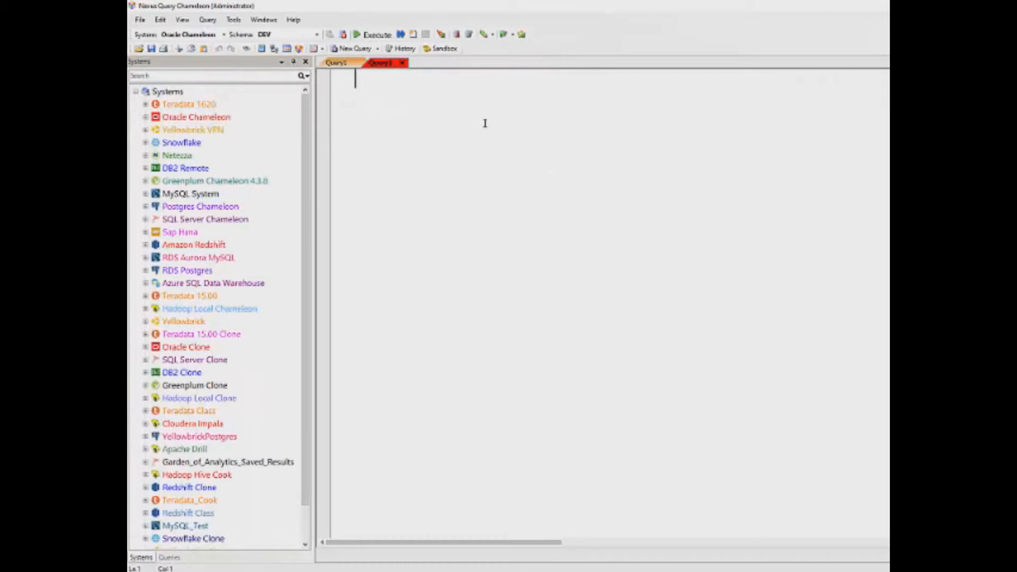
Run SELECT * FROM SQL_Class.Claims returning all rows, and expand Teradata 1620 in the Systems tree
type("SELECT")
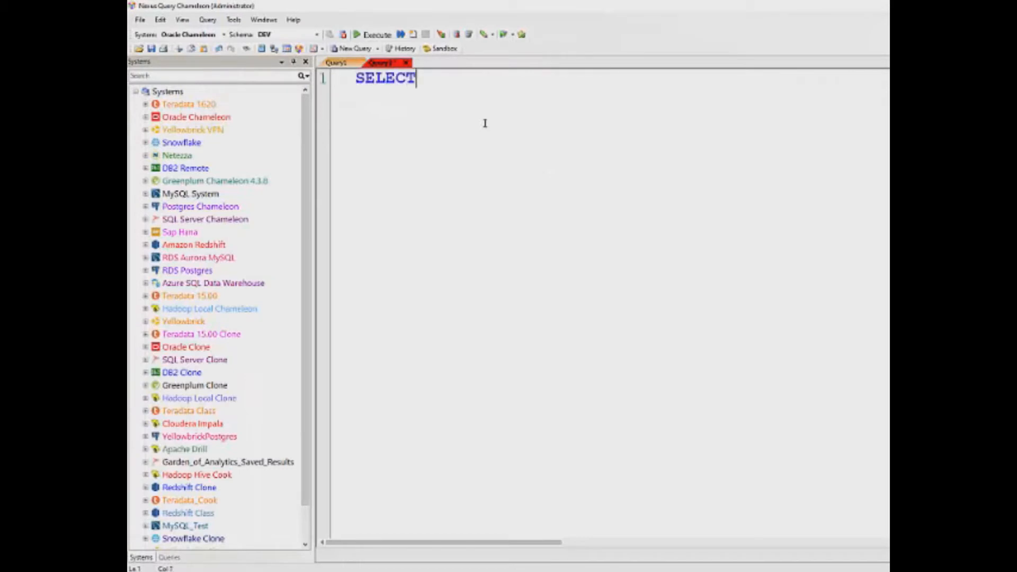
type(" * FROM")
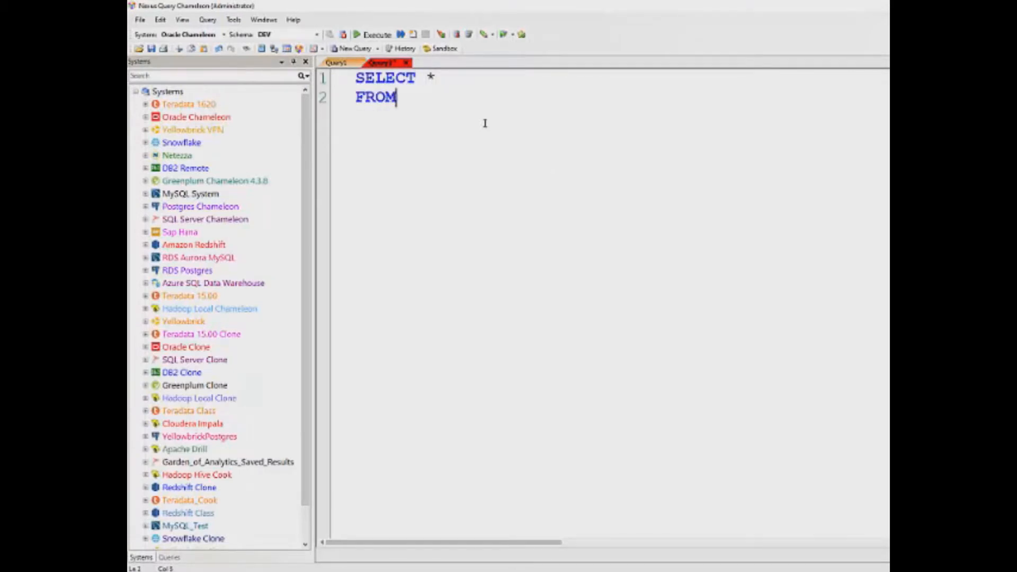
type(" SQL_Class.Claims")
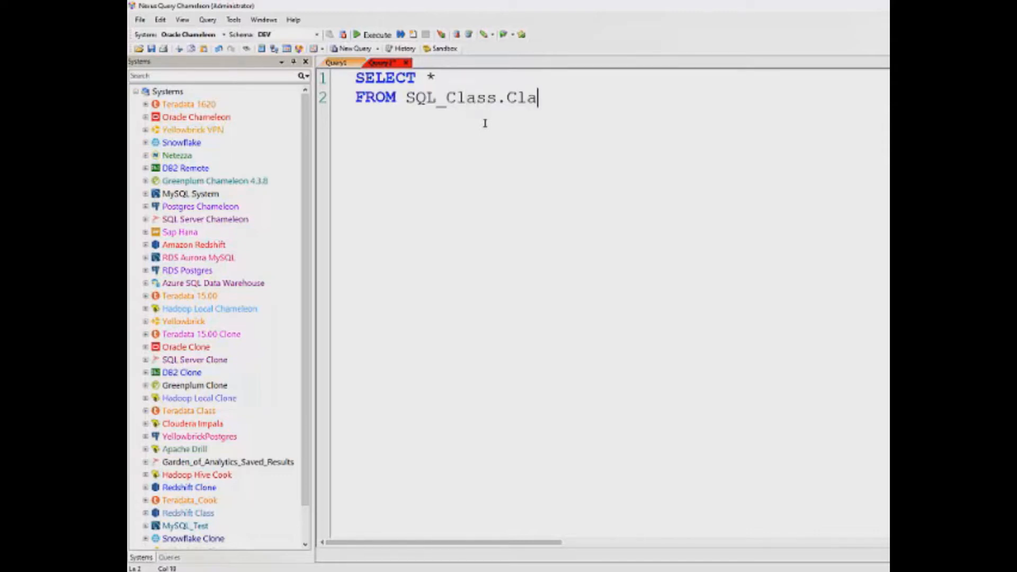
left_click(371, 34)
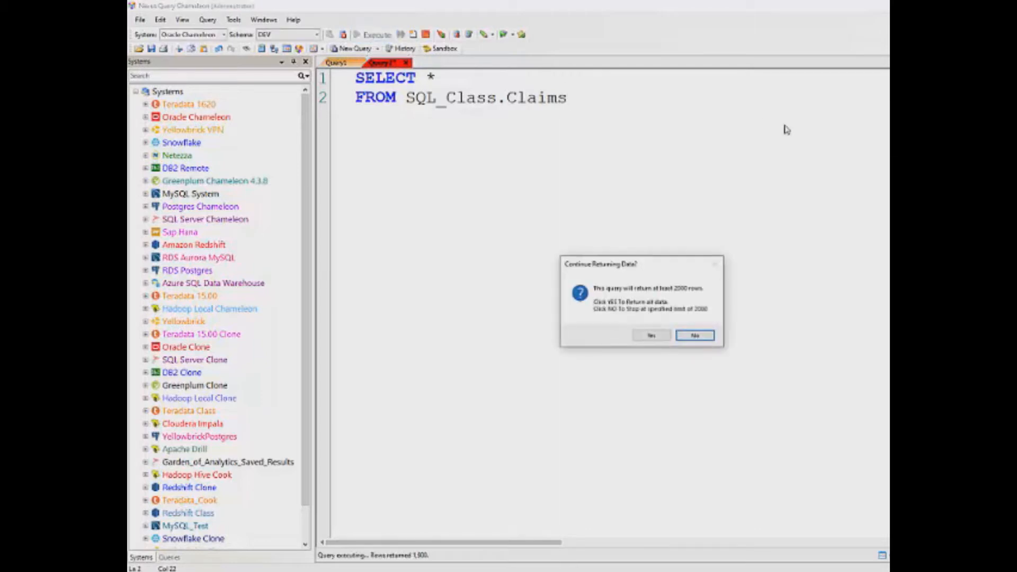
left_click(651, 336)
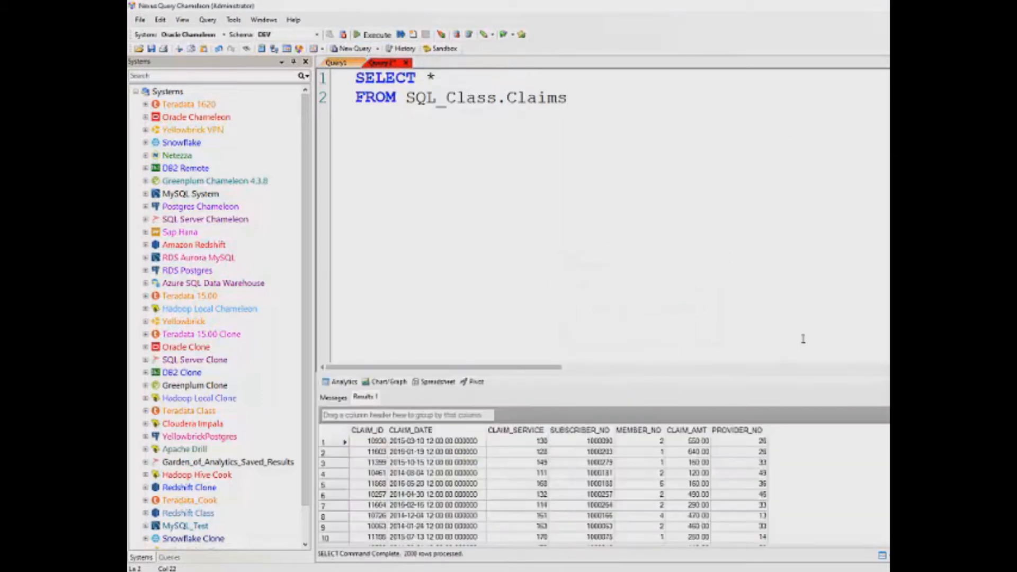
left_click(146, 105)
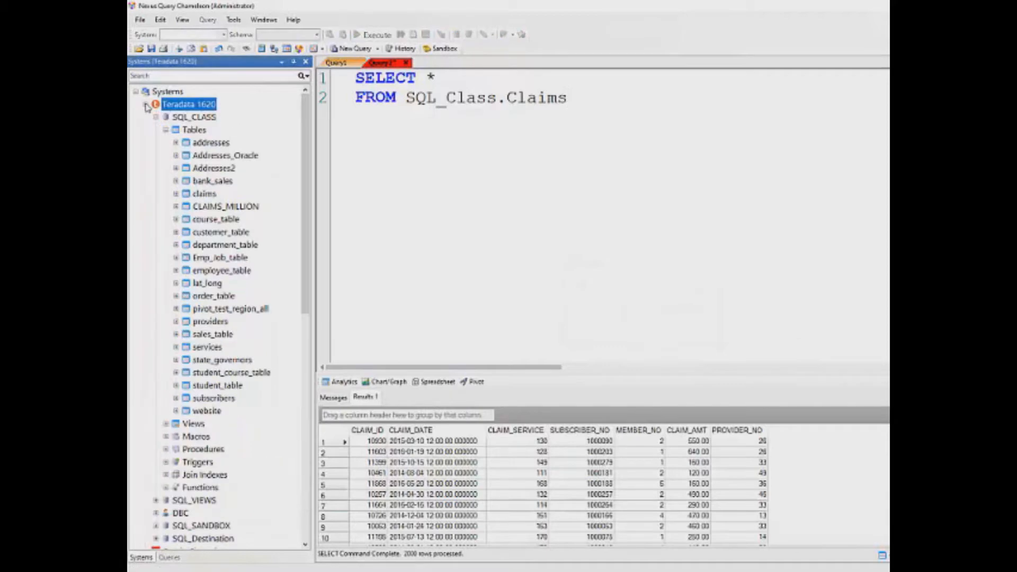
Copy the claims results into a new Teradata table named Claims_Oracle, indexed on CLAIM_ID
left_click_drag(365, 397, 285, 226)
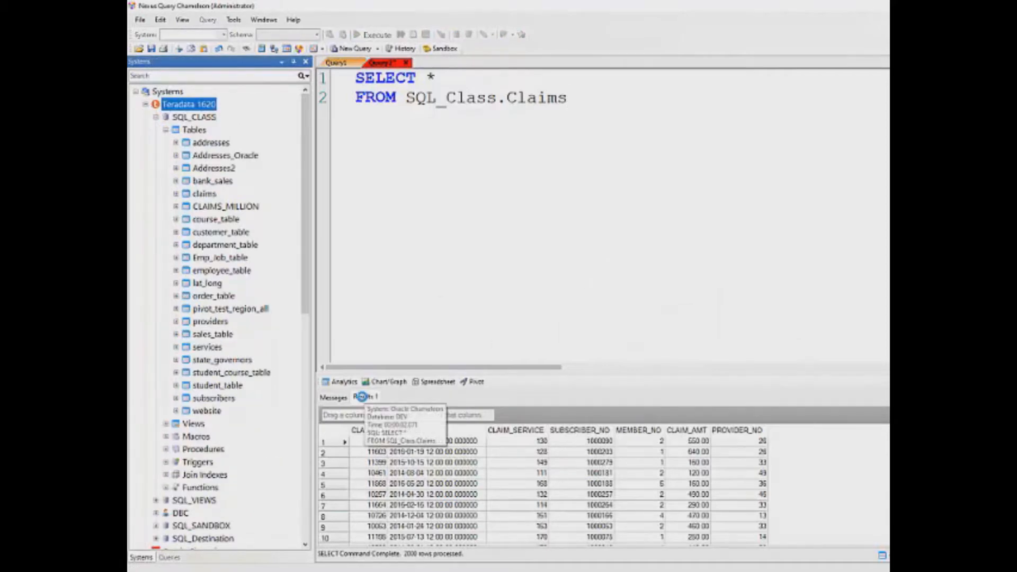
left_click_drag(333, 294, 218, 173)
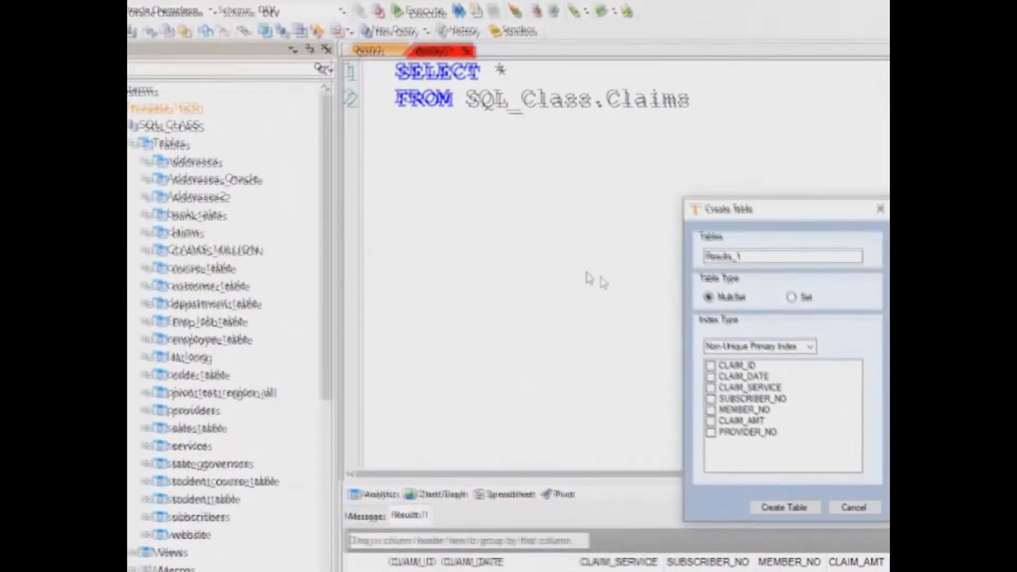
double_click(740, 207)
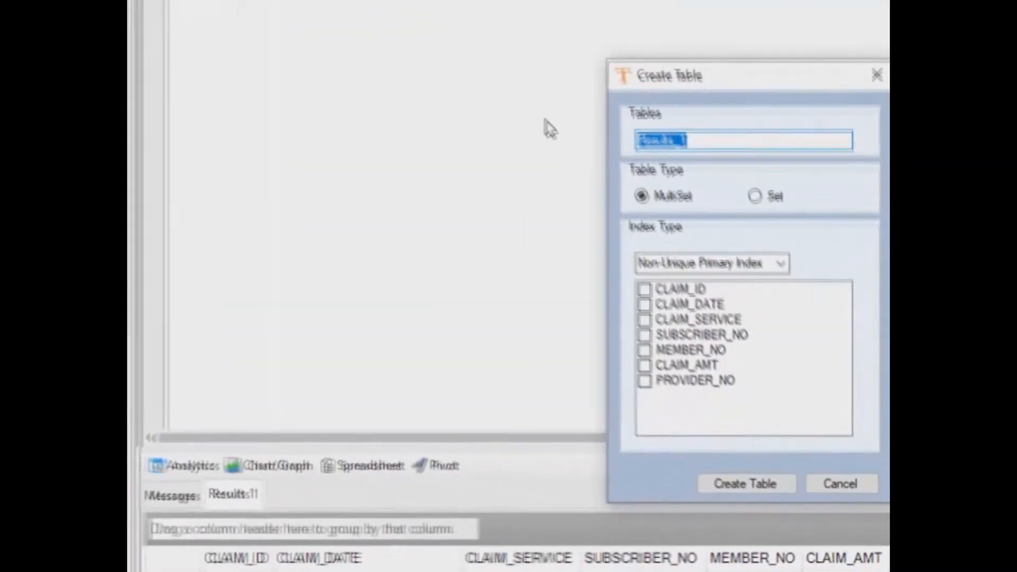
type("Claims_Oracle")
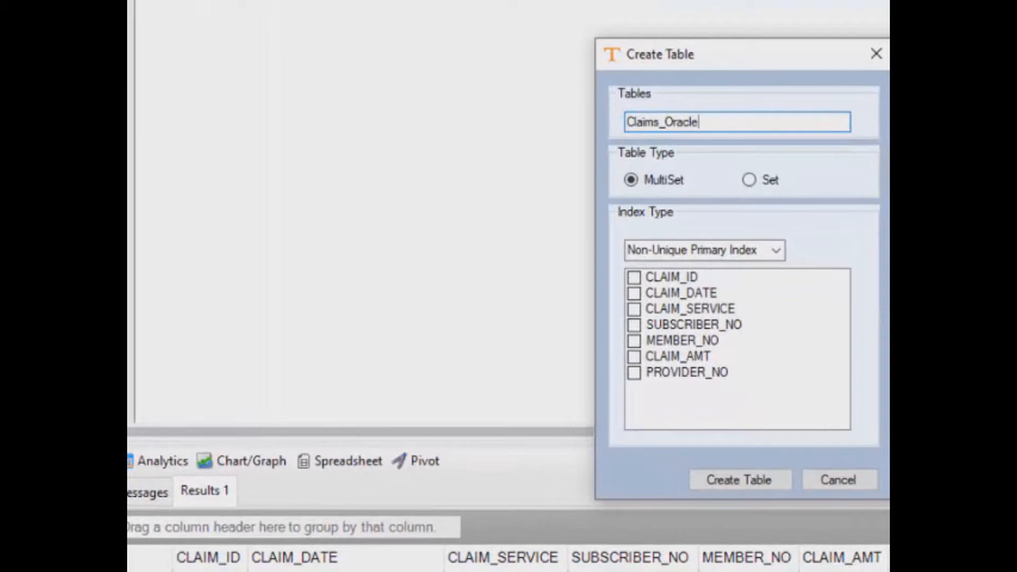
left_click(634, 277)
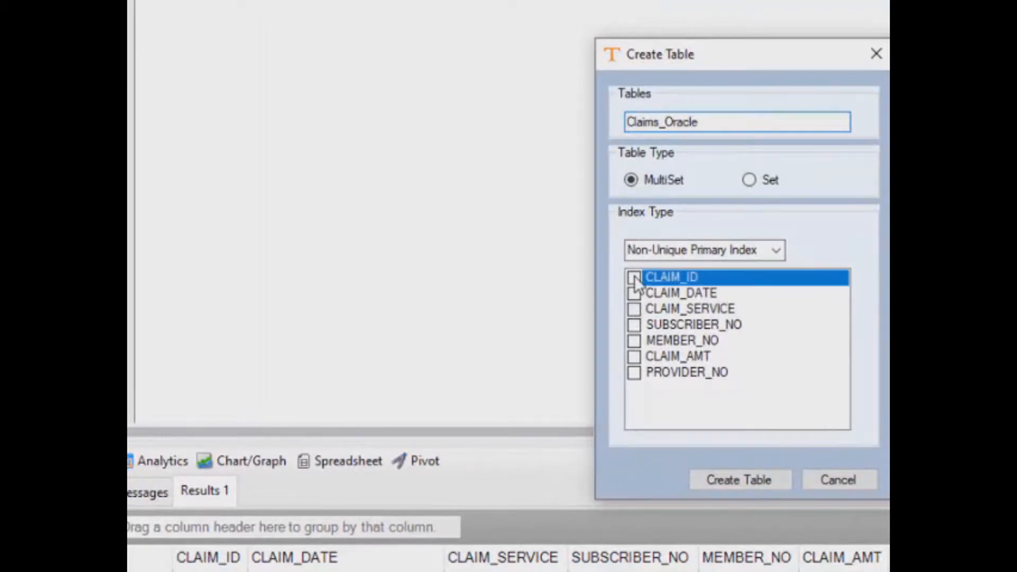
left_click(739, 480)
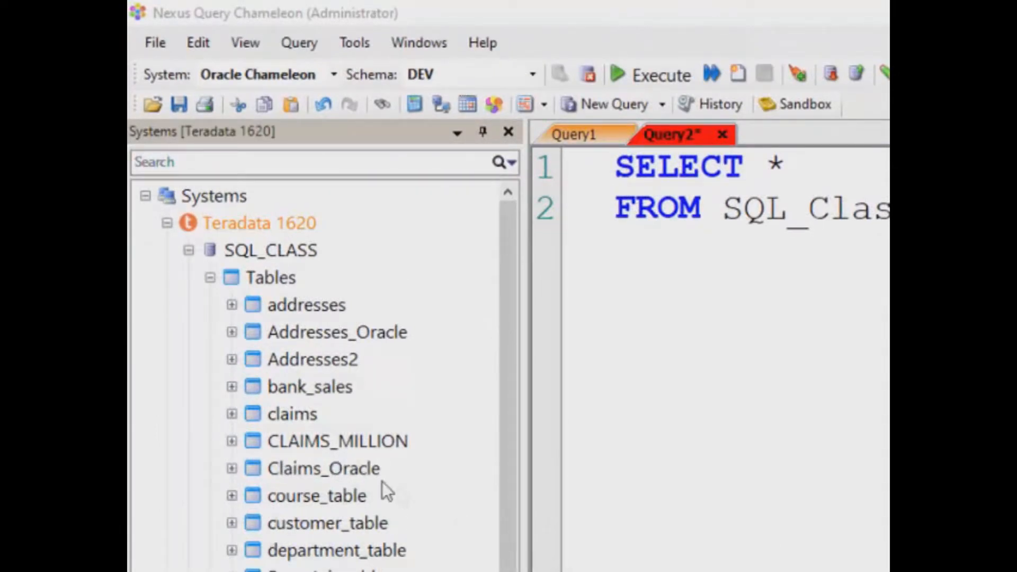
Quick Select and run Claims_Oracle, then switch to Query5 and expand Snowflake
left_click(308, 471)
right_click(307, 471)
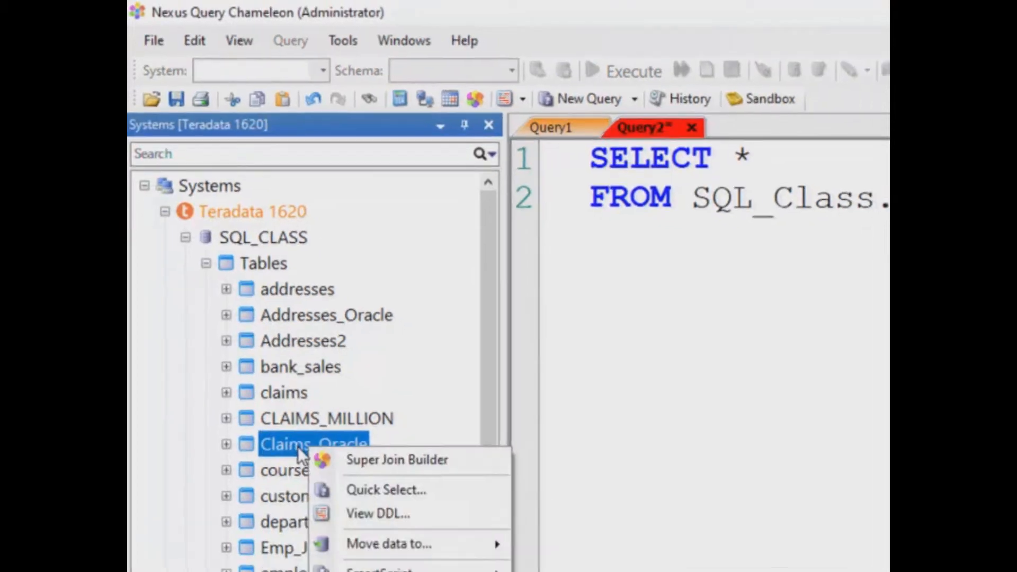
left_click(395, 515)
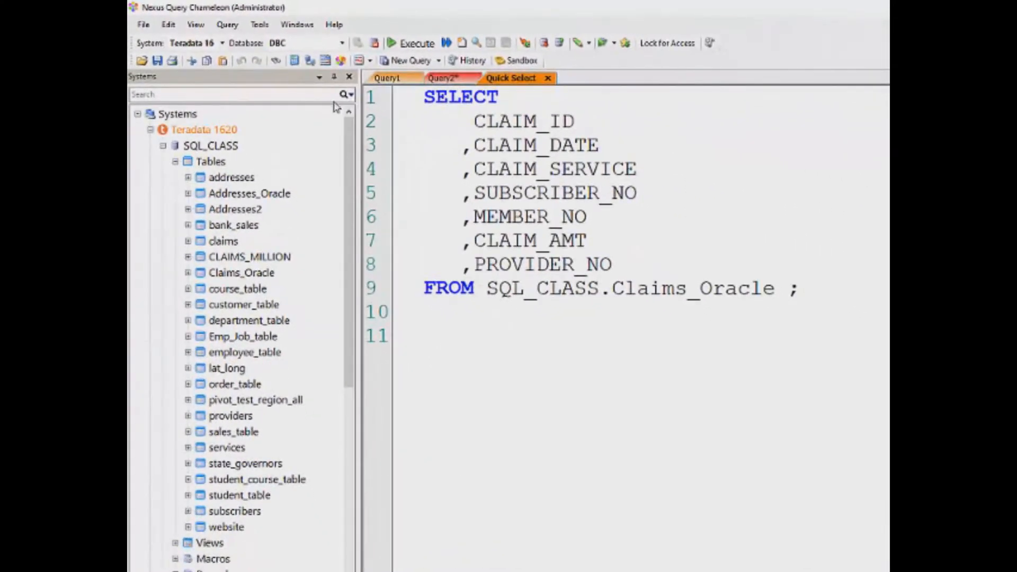
left_click(373, 37)
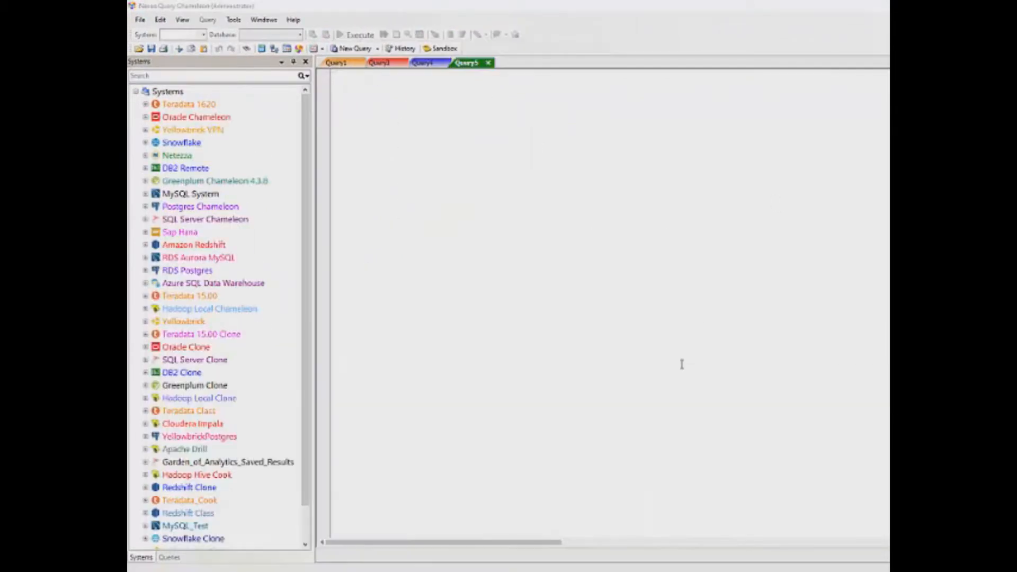
left_click(199, 131)
left_click(146, 143)
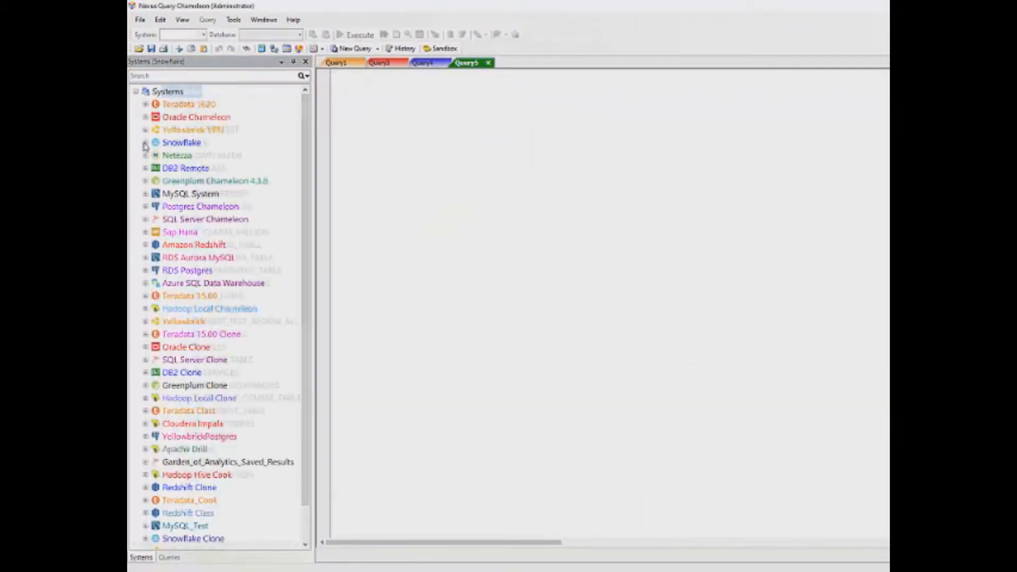
Quick Select all rows of Snowflake's PIVOT_TEST_REGION_ALL and enlarge the results grid
right_click(270, 325)
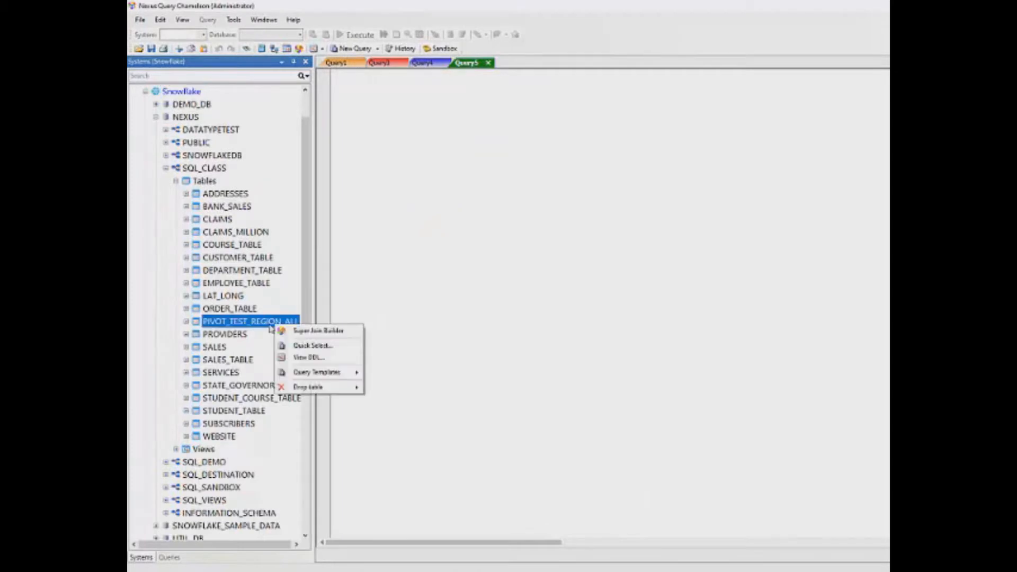
left_click(316, 345)
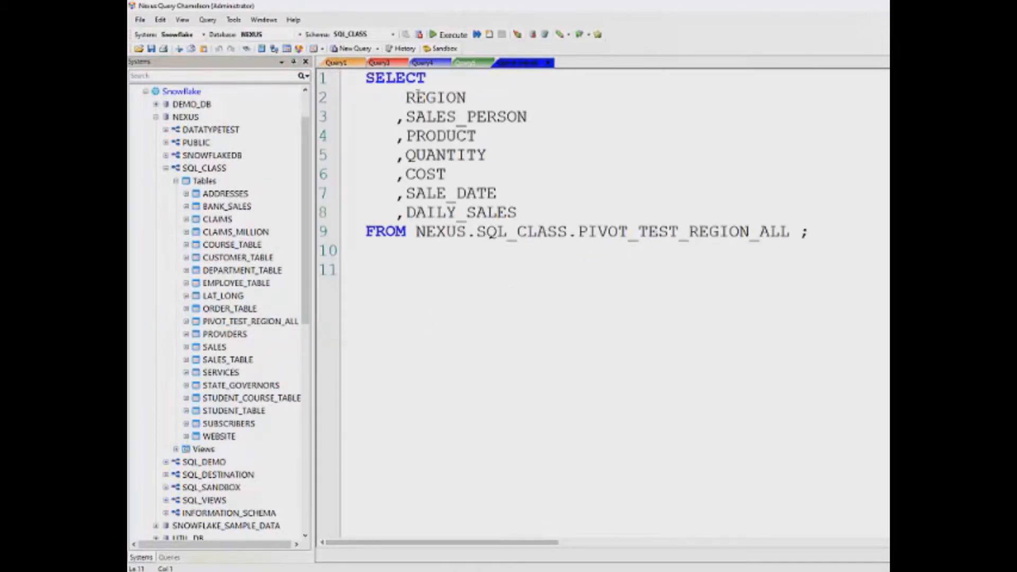
left_click(446, 35)
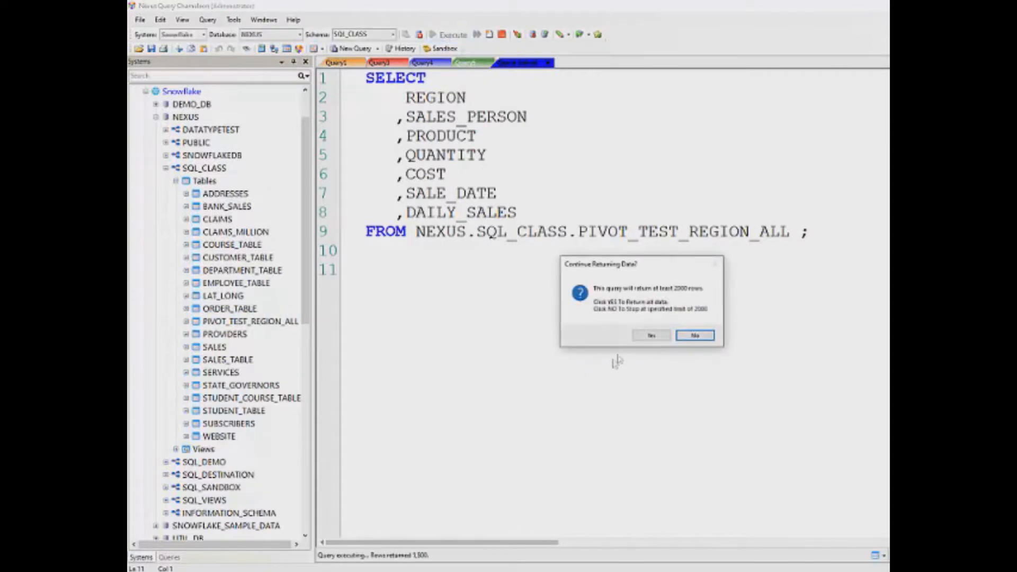
left_click(666, 337)
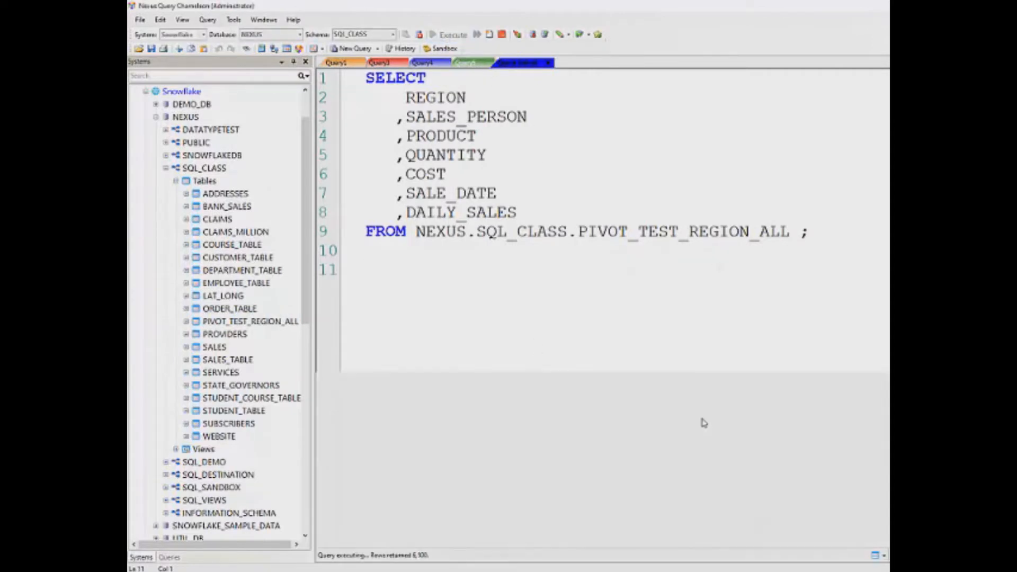
left_click_drag(572, 375, 577, 280)
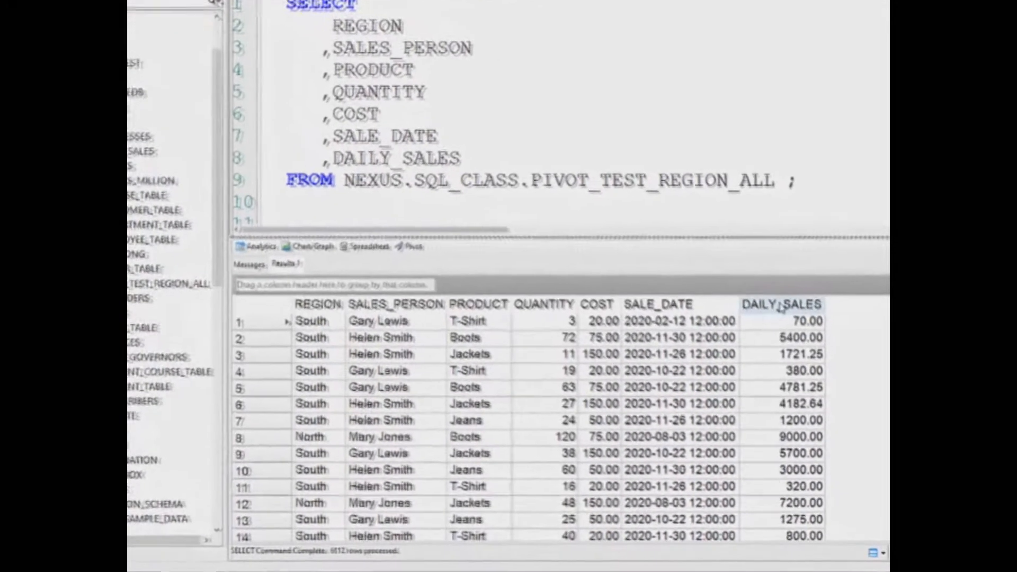
Move DAILY_SALES between PRODUCT and QUANTITY, and group the results by REGION
left_click_drag(796, 339, 596, 344)
left_click_drag(539, 300, 467, 298)
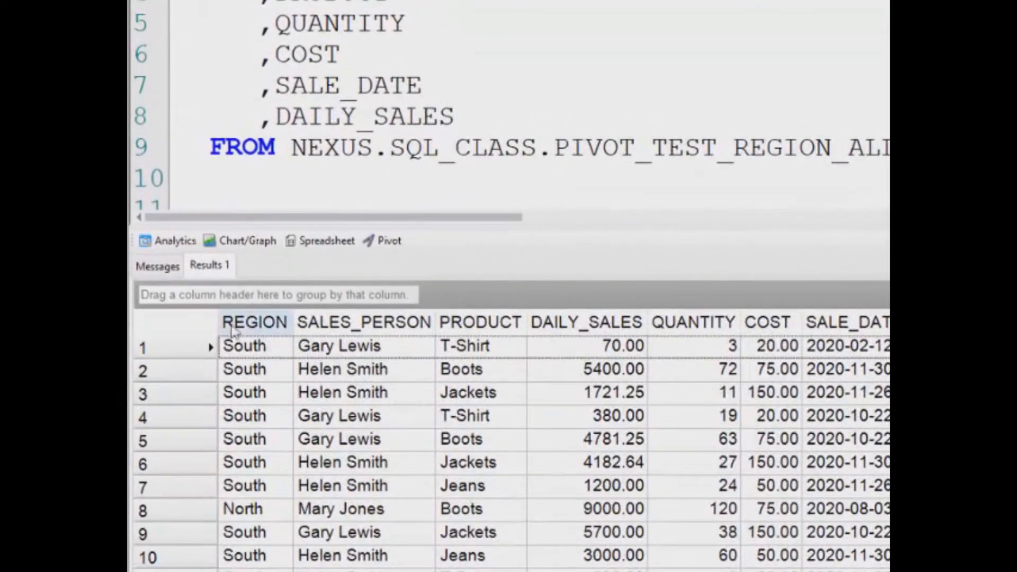
left_click_drag(238, 320, 233, 311)
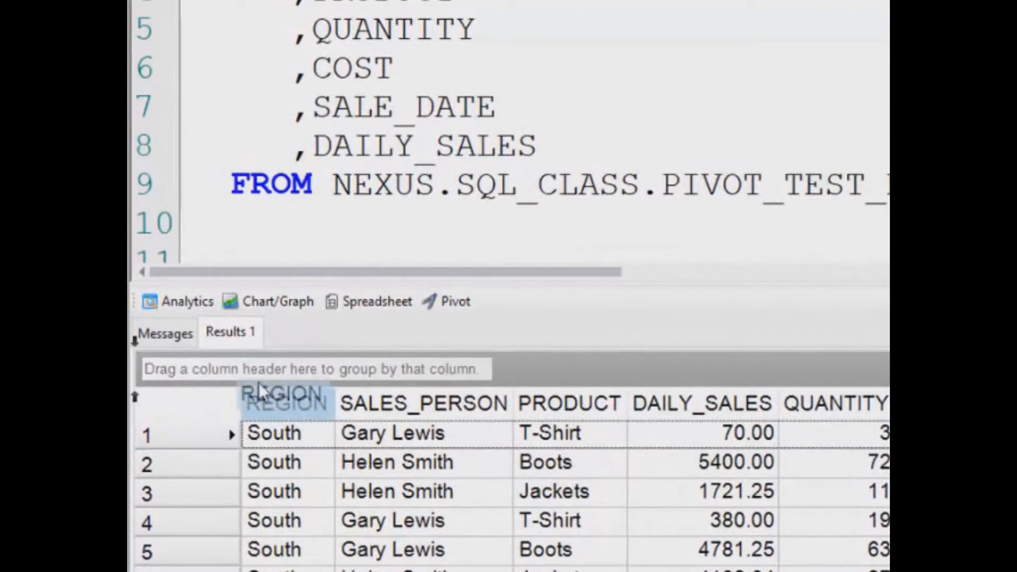
left_click_drag(259, 384, 241, 306)
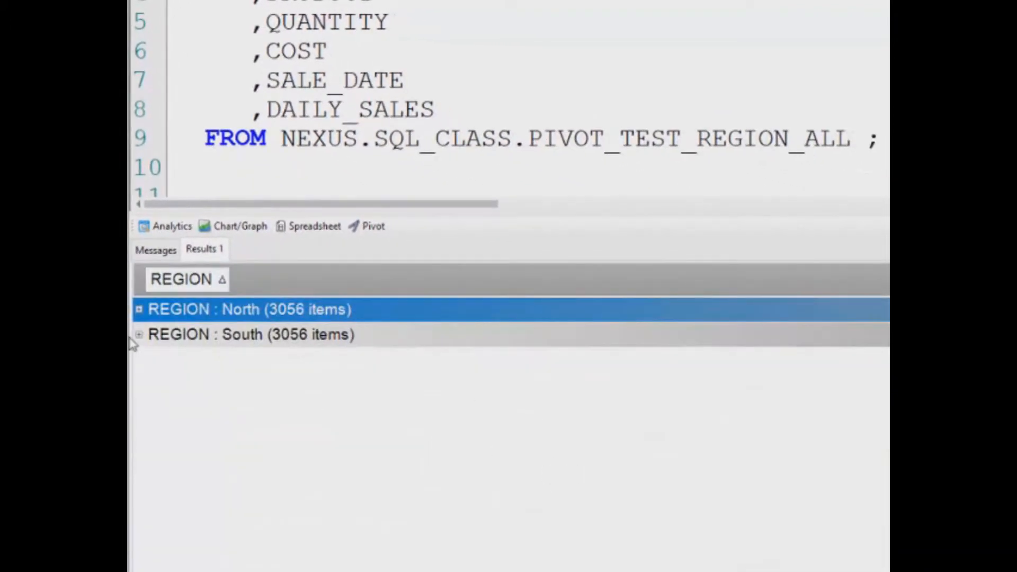
Expand and collapse the North and South region groups, then remove the REGION grouping
left_click(139, 310)
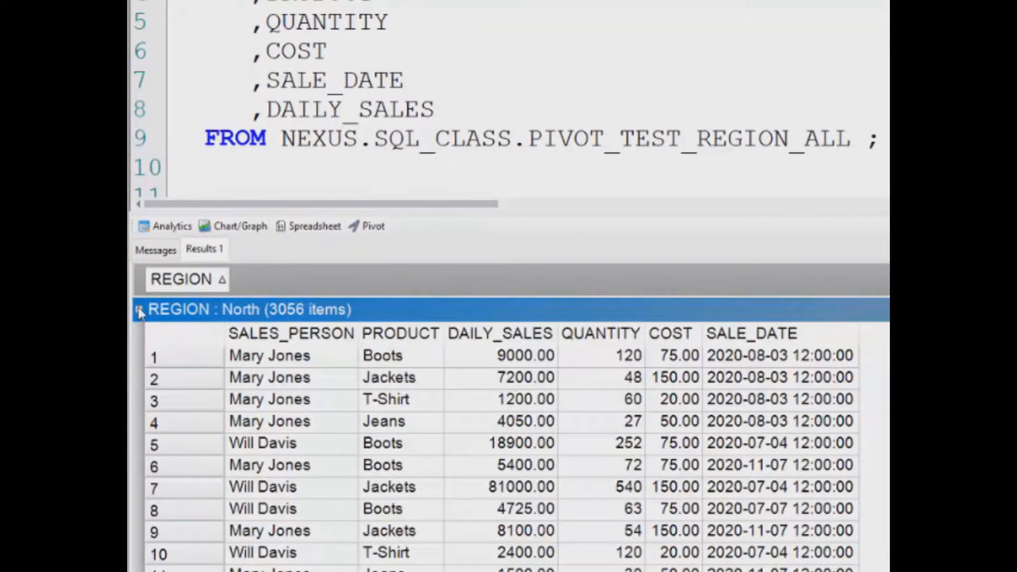
left_click(138, 307)
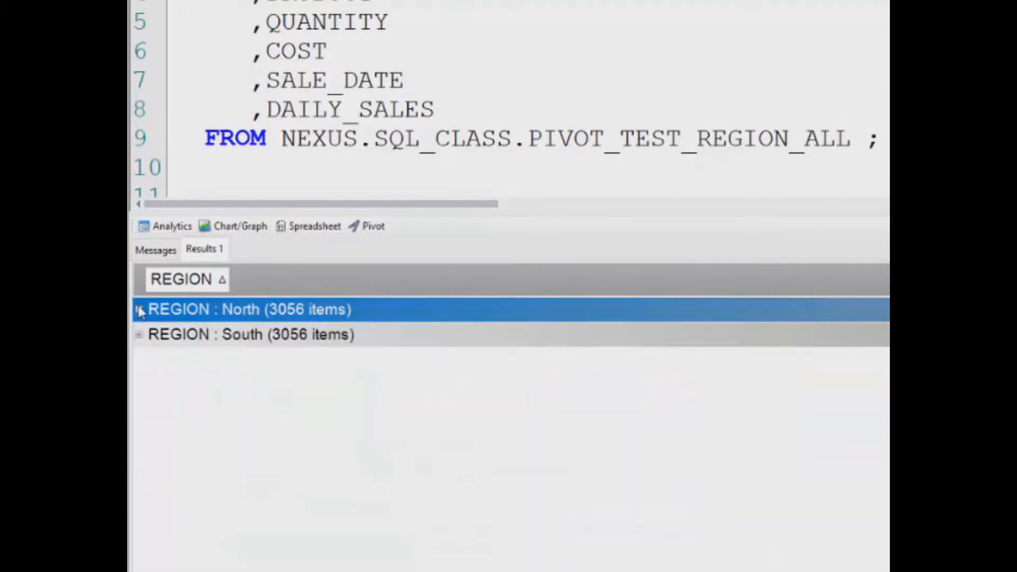
left_click(140, 334)
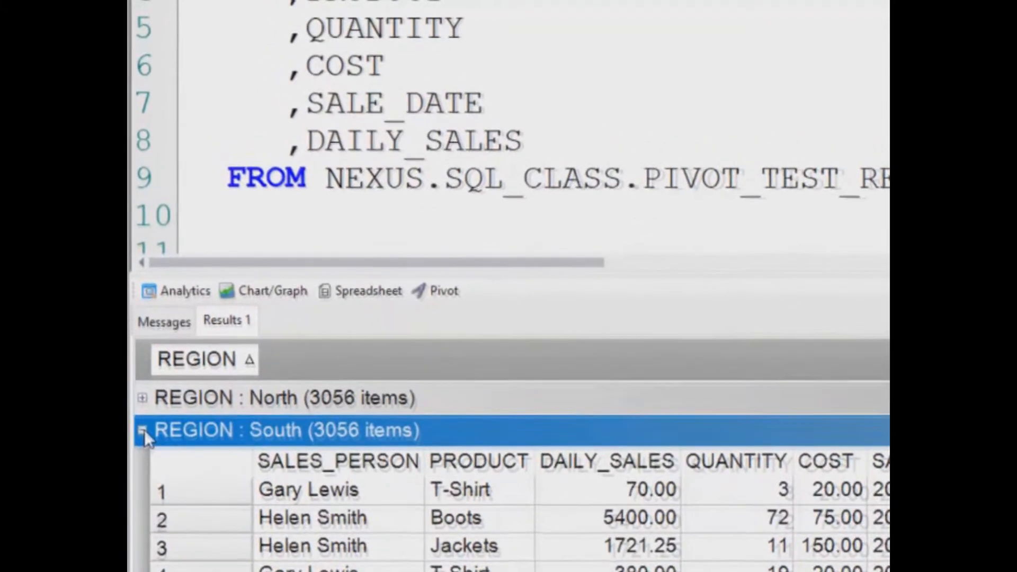
left_click(140, 370)
left_click_drag(176, 386, 354, 329)
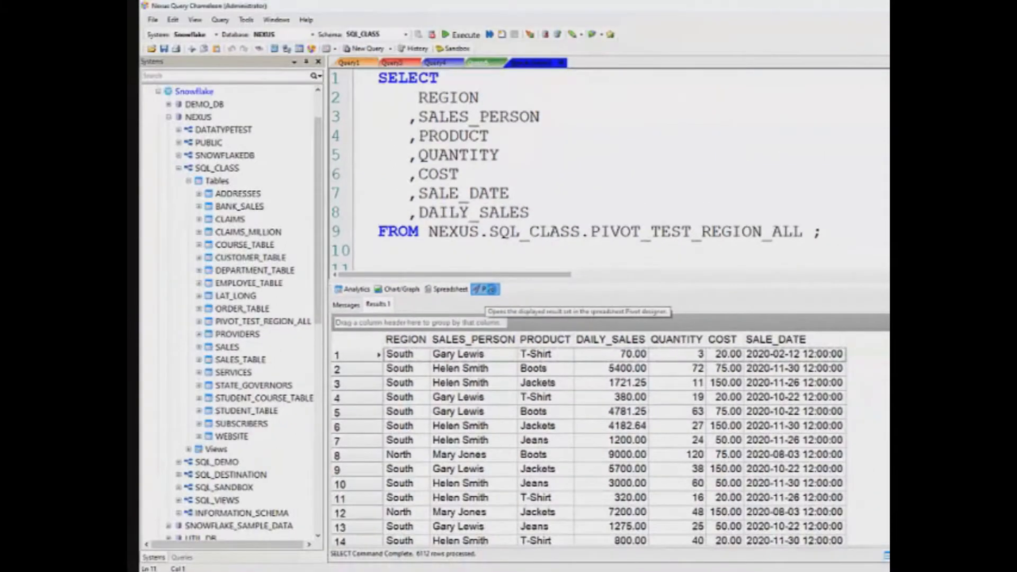
Pivot the results to sum DAILY_SALES by PRODUCT rows, with REGION and SALES_PERSON as columns
left_click(490, 289)
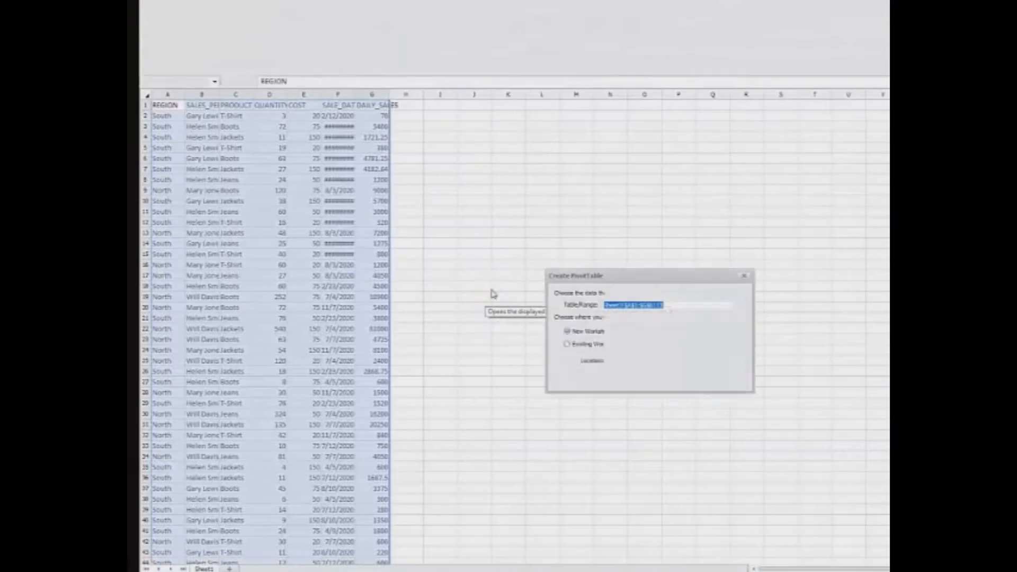
left_click(683, 379)
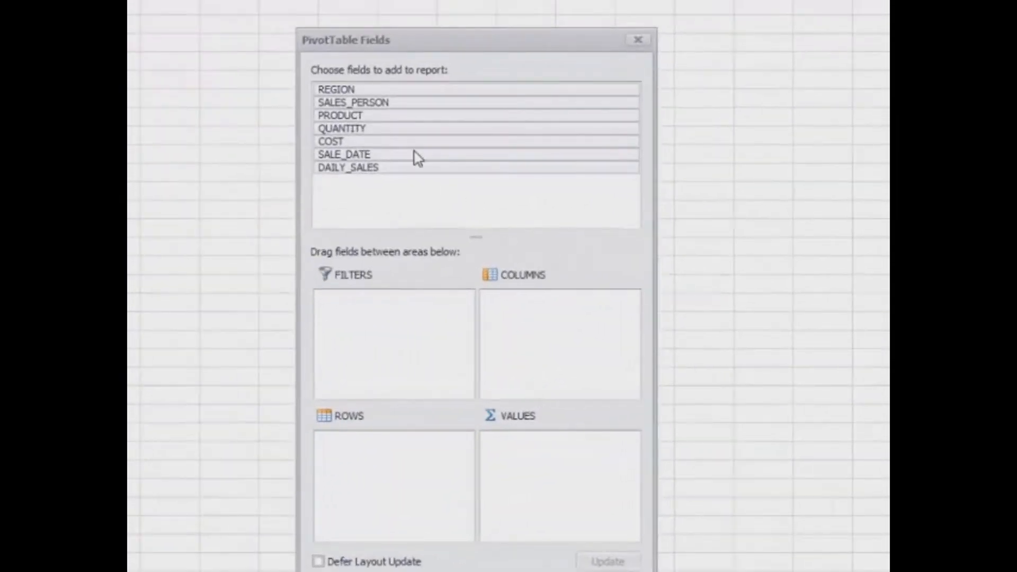
left_click_drag(350, 92, 542, 305)
left_click_drag(359, 106, 545, 324)
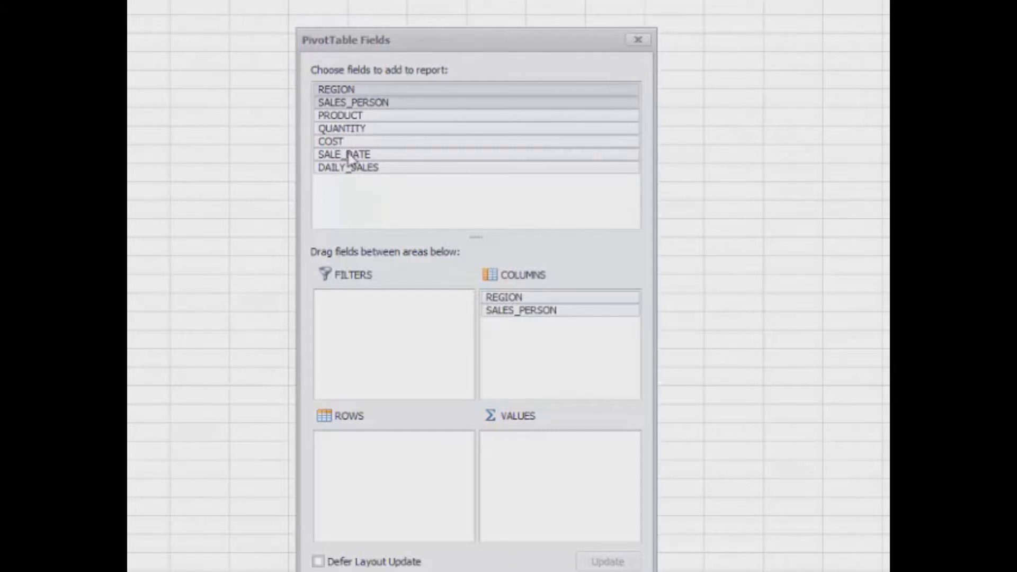
left_click_drag(345, 169, 560, 448)
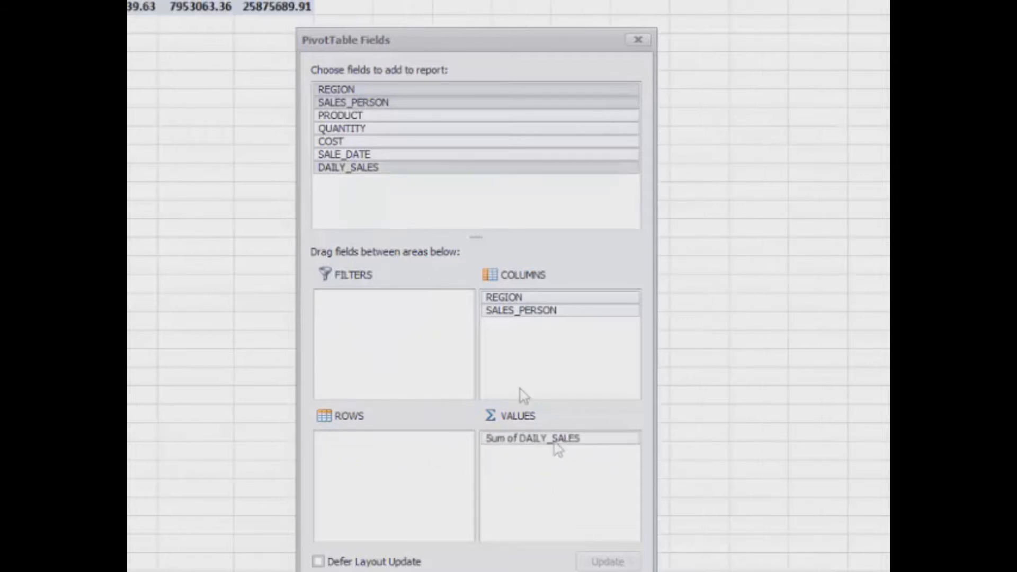
left_click_drag(342, 119, 427, 446)
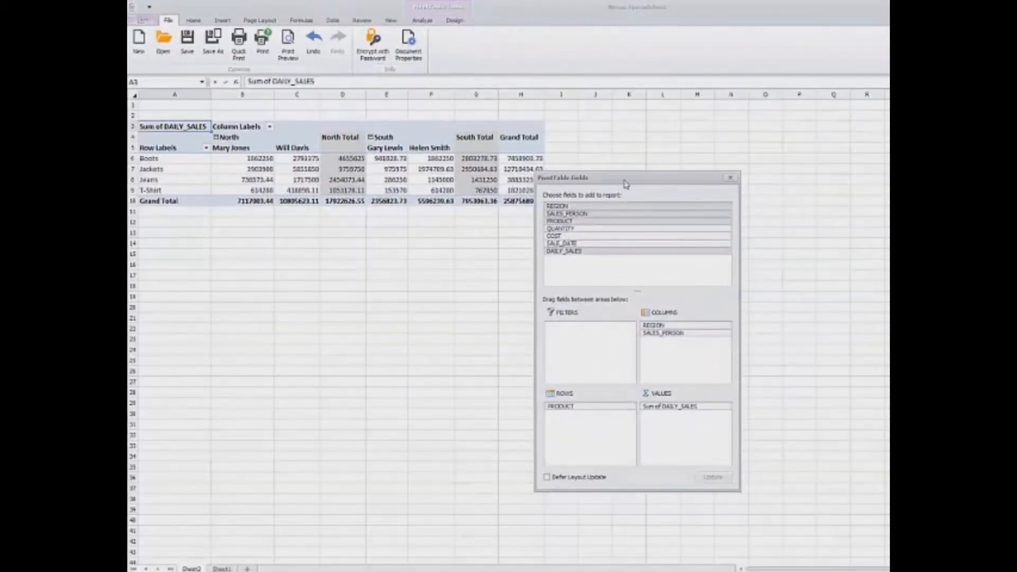
left_click_drag(626, 183, 850, 122)
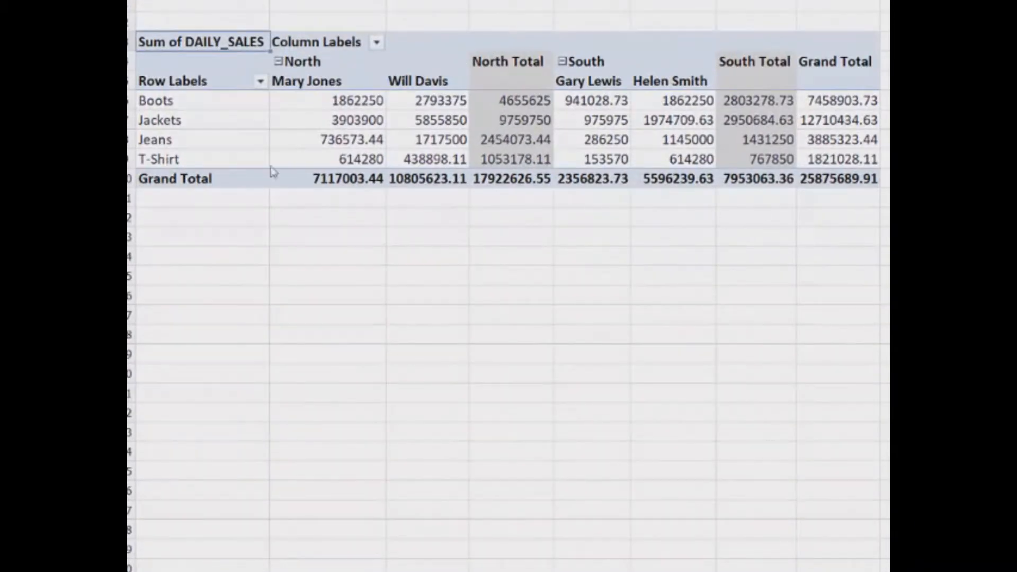
Point out the Boots, Jackets, Jeans and T-Shirt product rows of totals
left_click(130, 101)
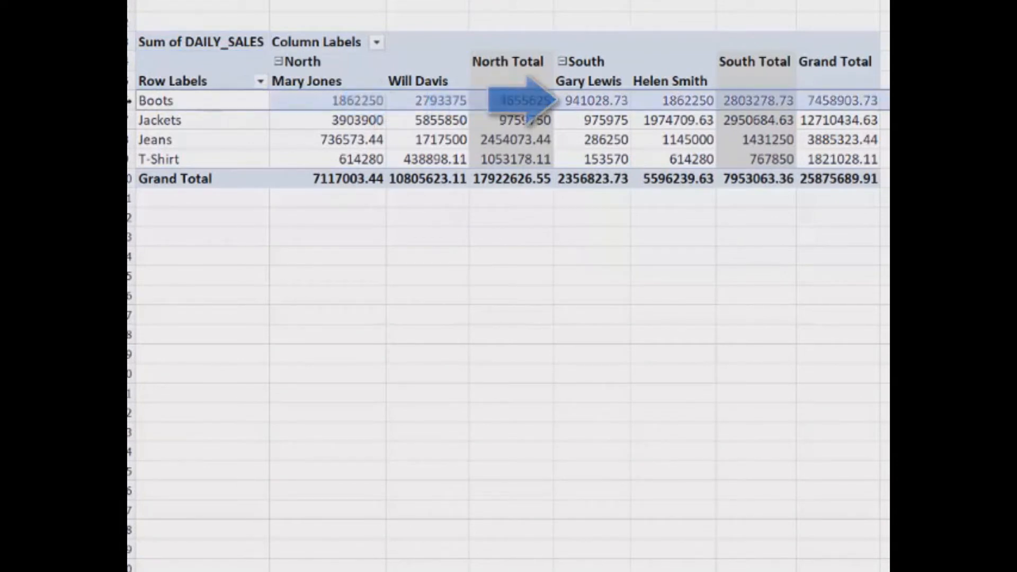
left_click(131, 120)
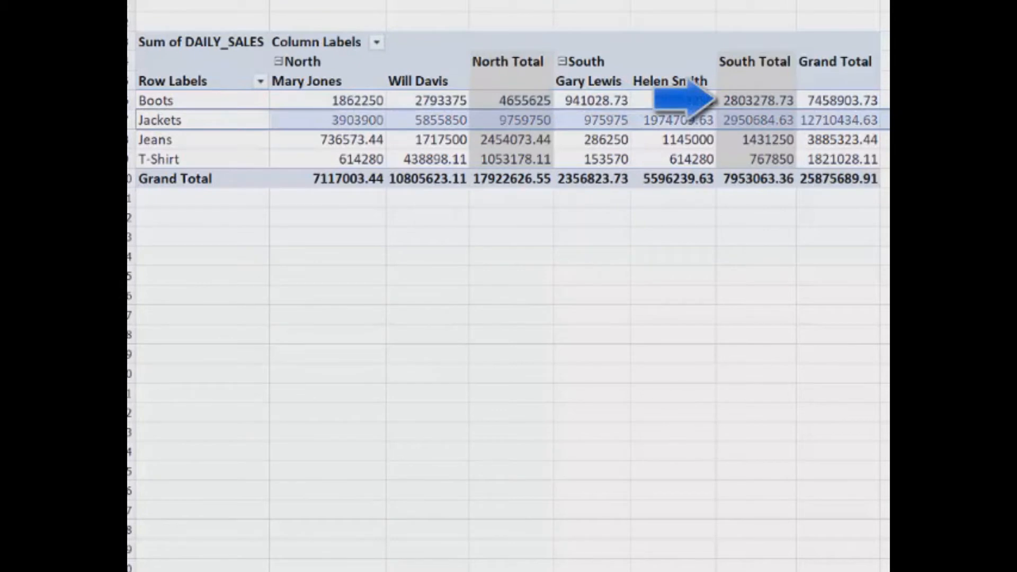
left_click(131, 140)
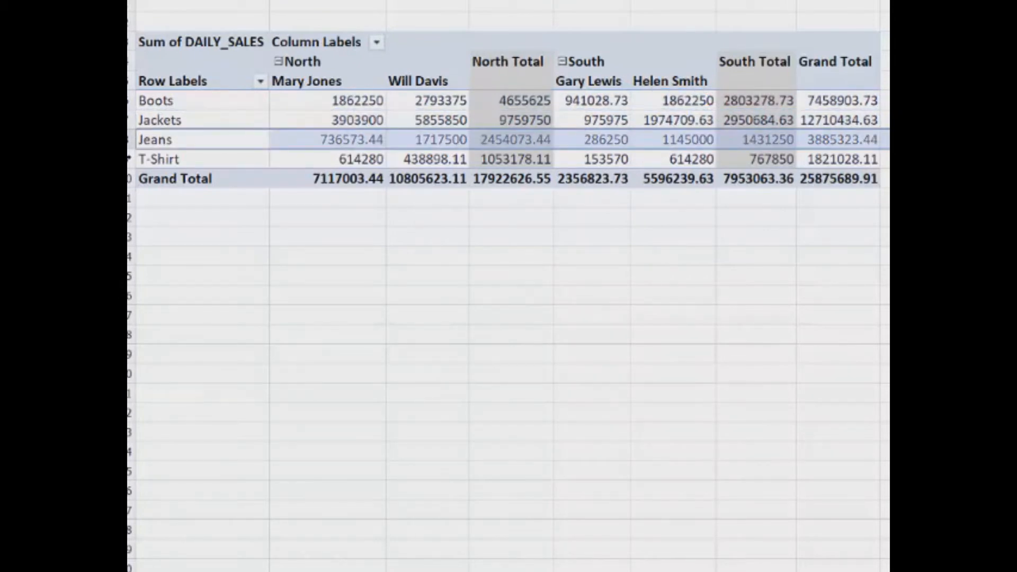
left_click(130, 159)
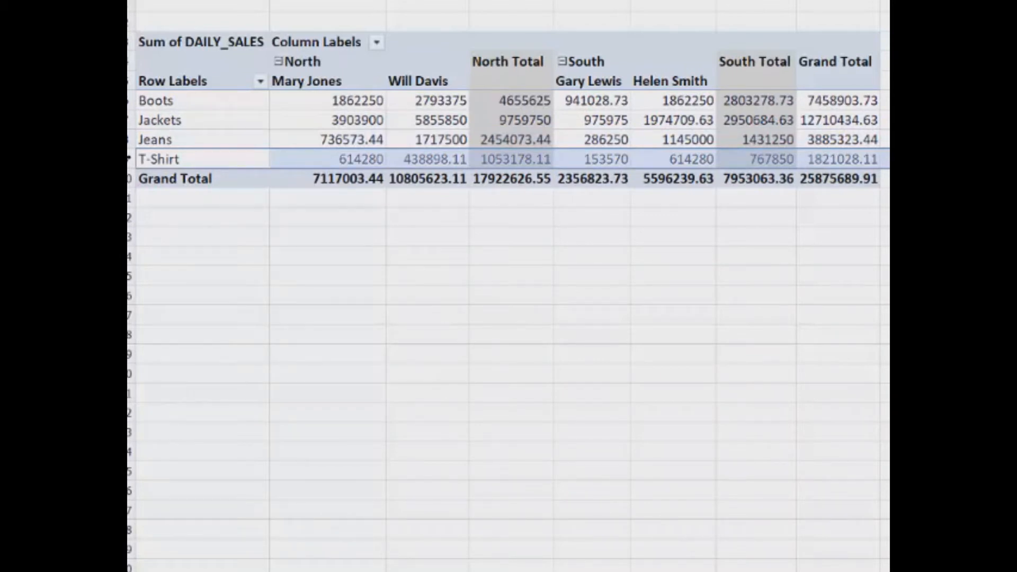
Highlight each salesperson's column and the South Total (7953063.36), then expand MySQL System
left_click(309, 180)
left_click(321, 86)
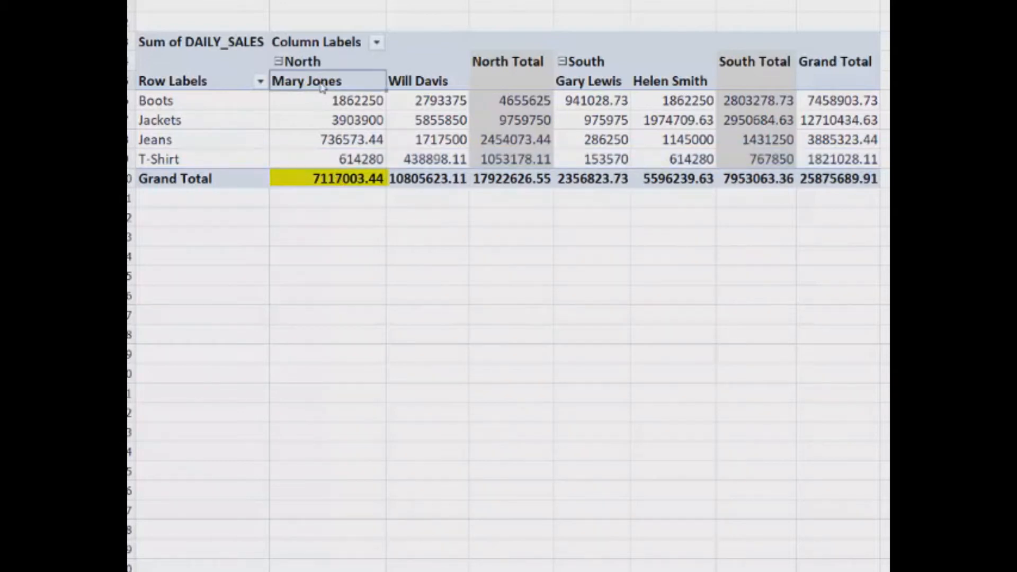
left_click_drag(343, 100, 348, 183)
left_click_drag(425, 100, 440, 179)
left_click_drag(603, 98, 594, 179)
left_click_drag(697, 102, 710, 181)
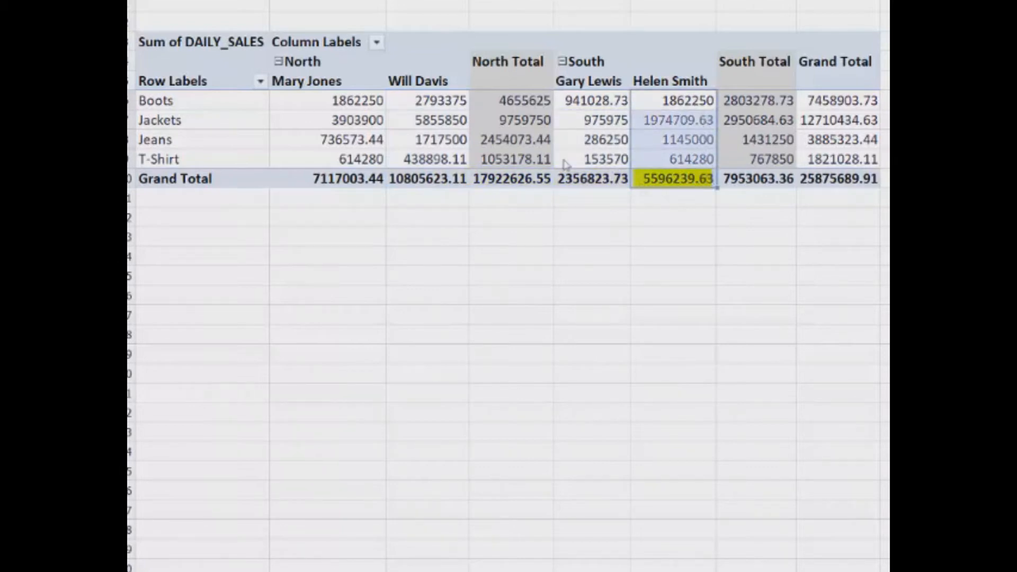
left_click_drag(762, 99, 777, 180)
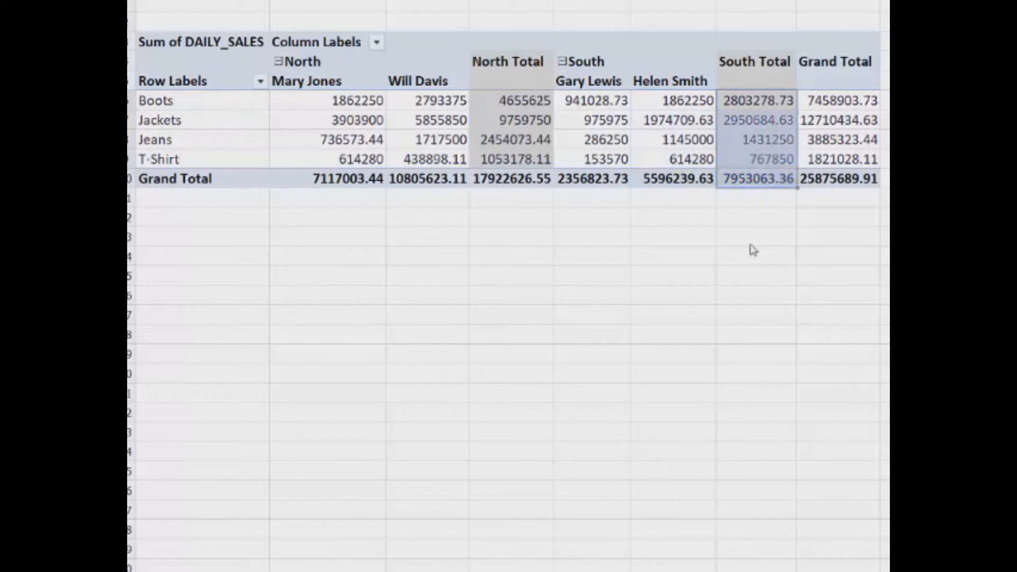
left_click(752, 197)
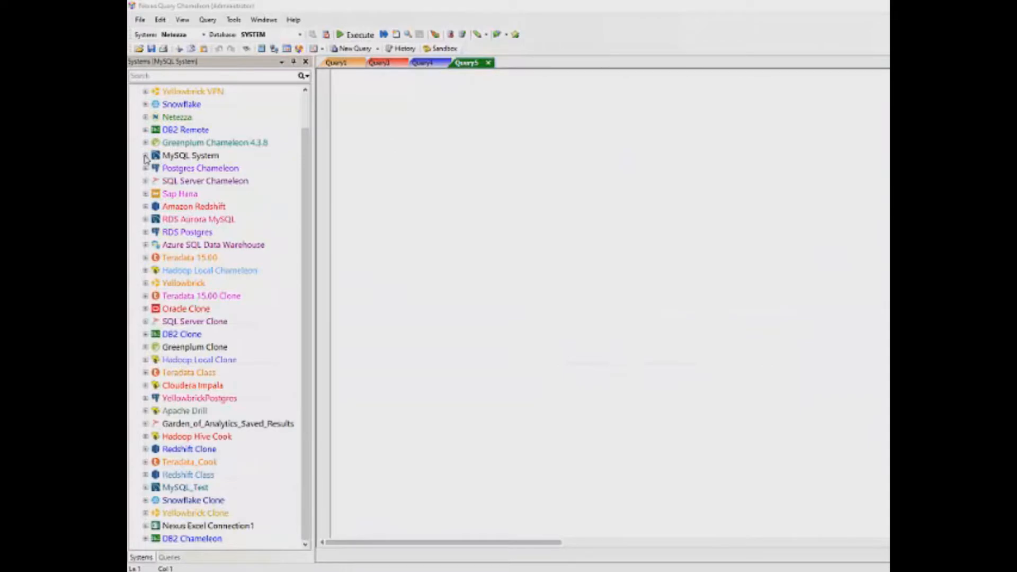
left_click(146, 156)
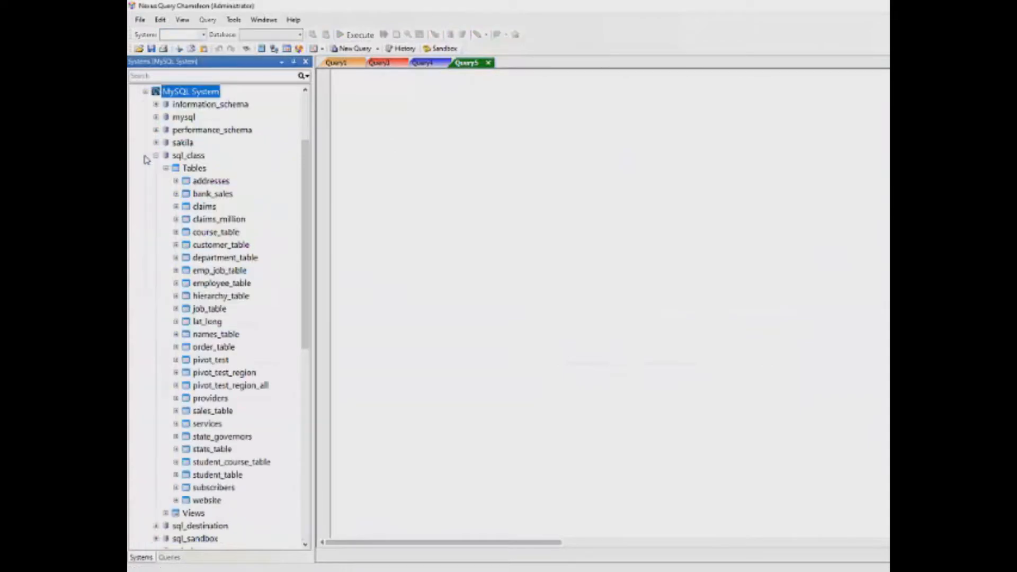
Quick Select MySQL's sql_class.sales_table for Product_ID, Sale_Date and Daily_Sales, and scroll the tree up
left_click(239, 381)
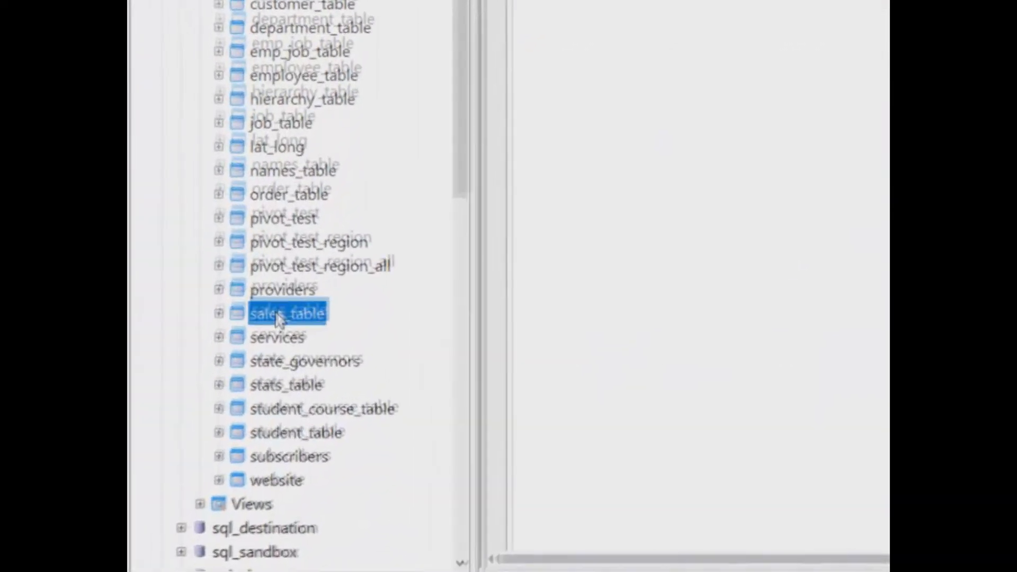
right_click(246, 381)
left_click(269, 404)
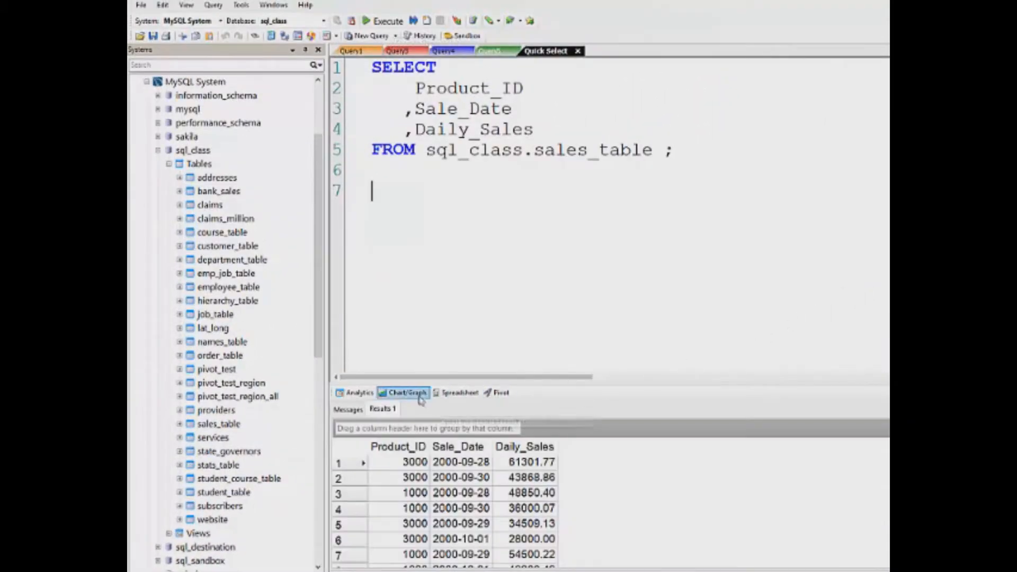
left_click_drag(316, 275, 318, 195)
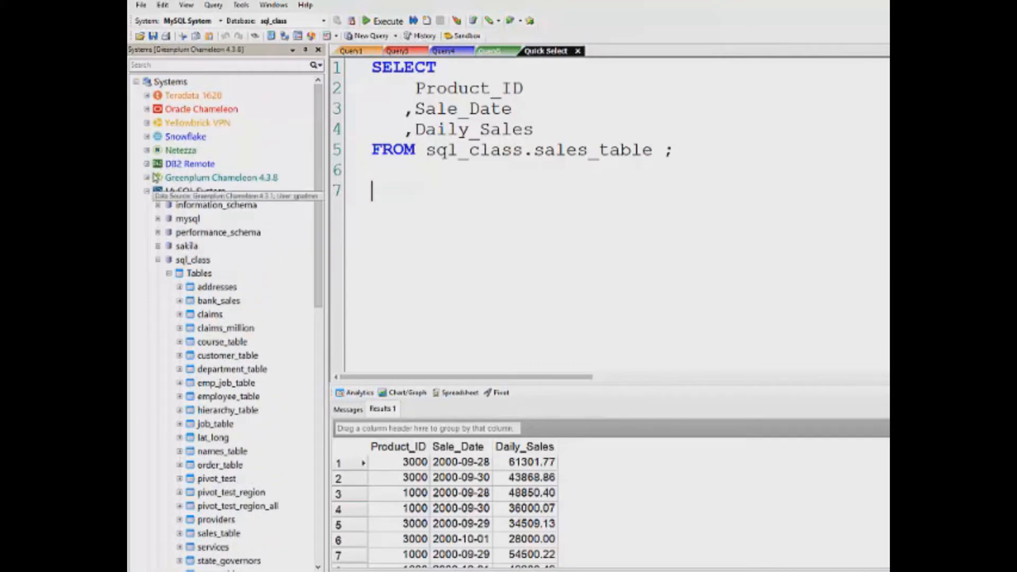
Generate a Quick Select query for the WEBSITE table in Netezza's SQL_CLASS database
left_click(148, 151)
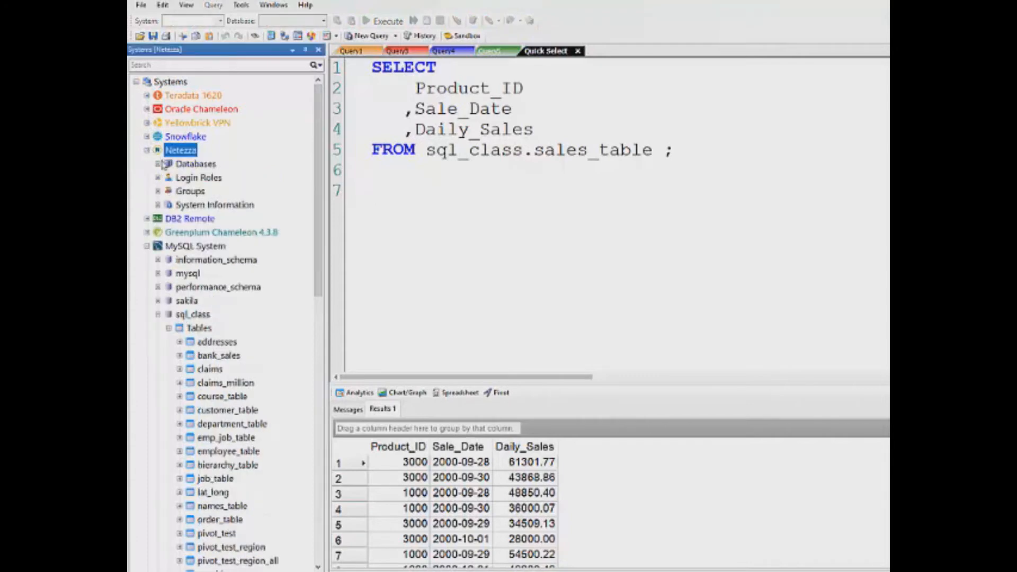
left_click(158, 165)
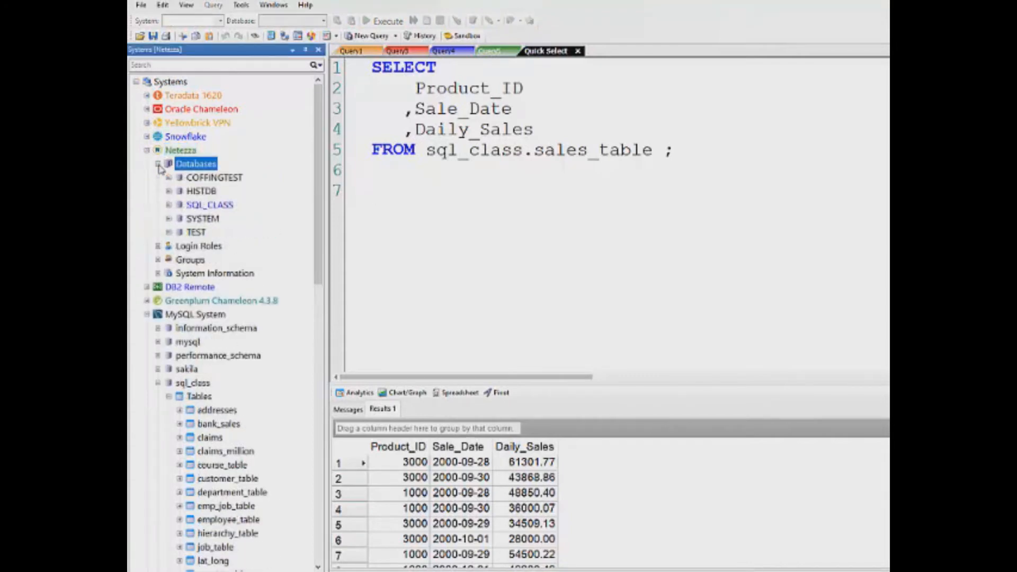
left_click(168, 205)
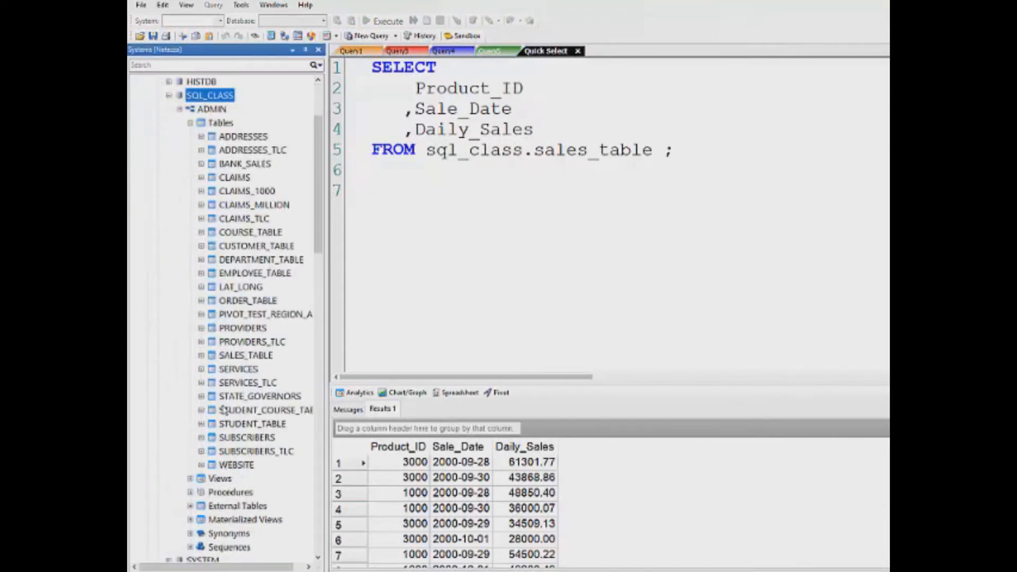
left_click(242, 465)
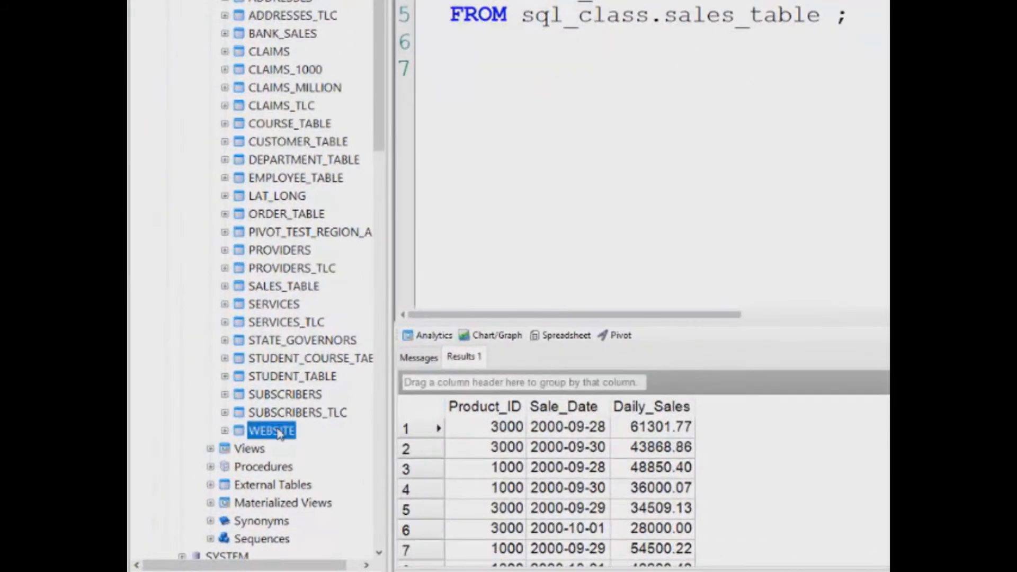
right_click(278, 432)
left_click(313, 422)
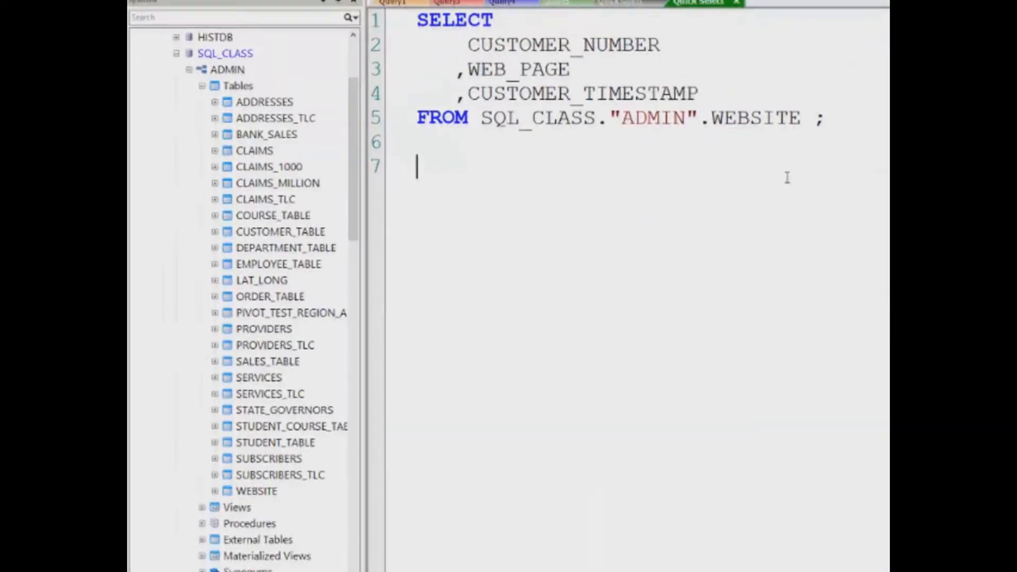
Put the WEBSITE query in a new vertical tab group, run it, and view the Garden of Analytics
right_click(648, 104)
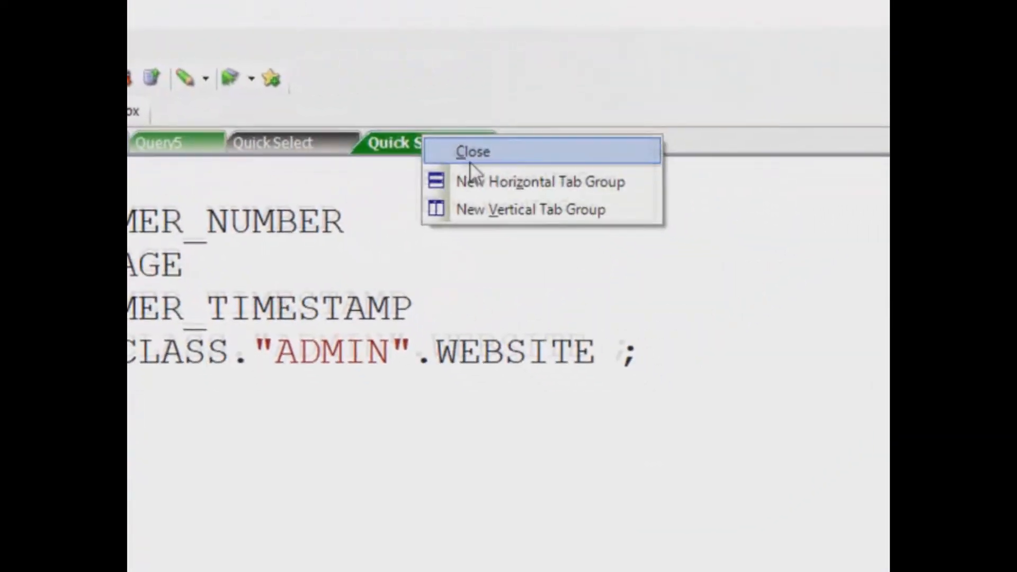
left_click(524, 224)
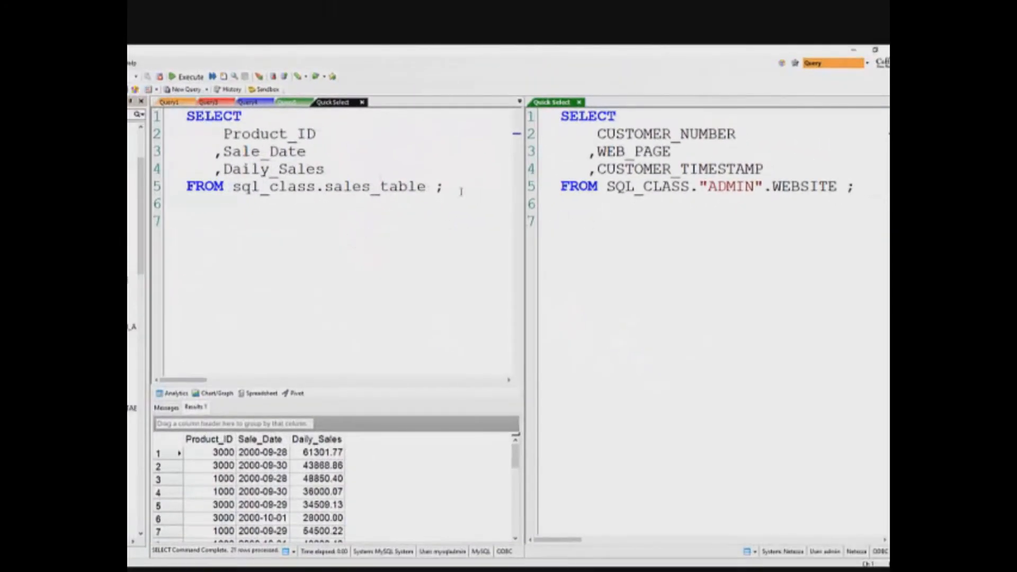
left_click(187, 77)
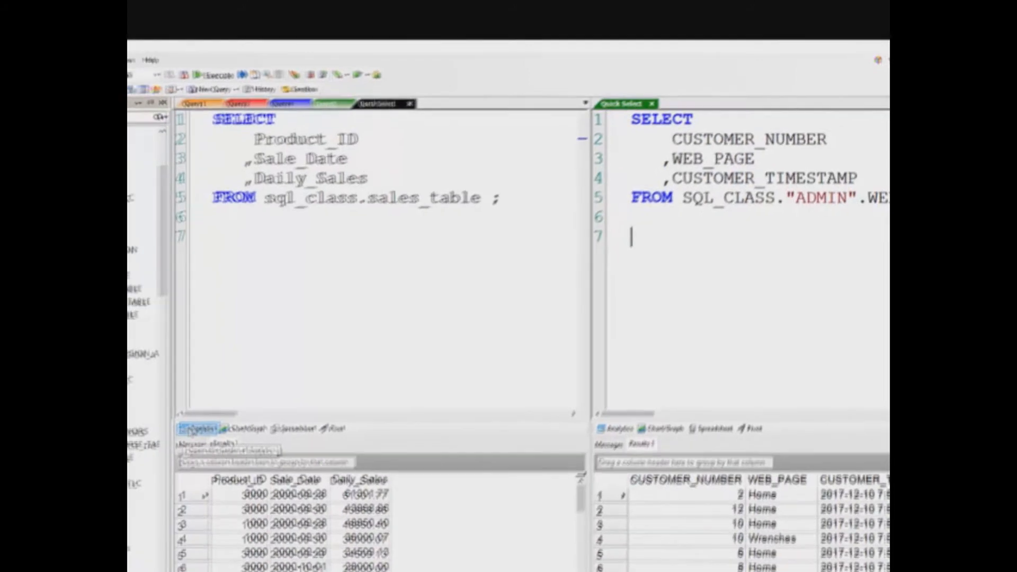
left_click(146, 459)
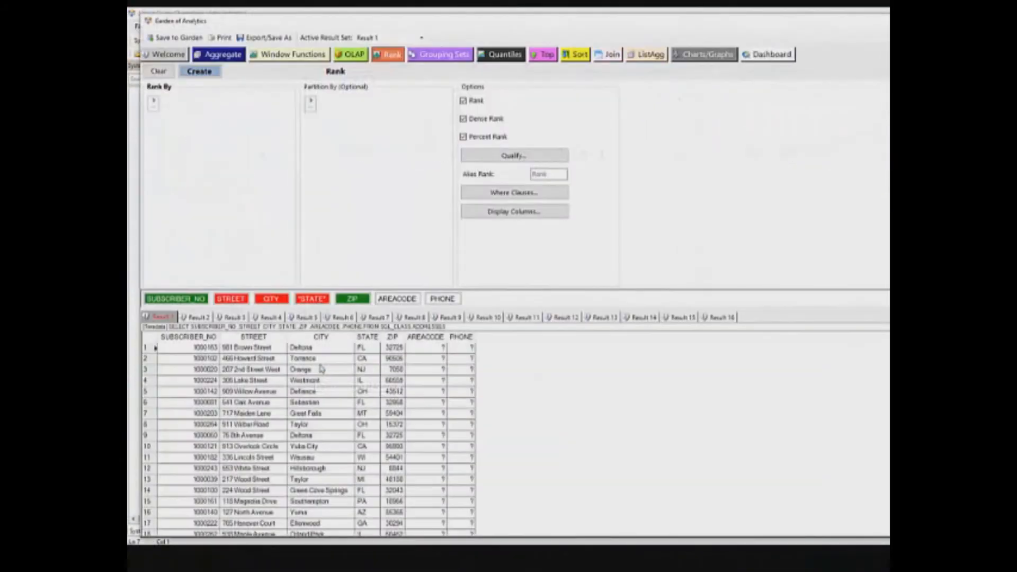
Make Result 15, the sales data, the active result set
left_click(723, 319)
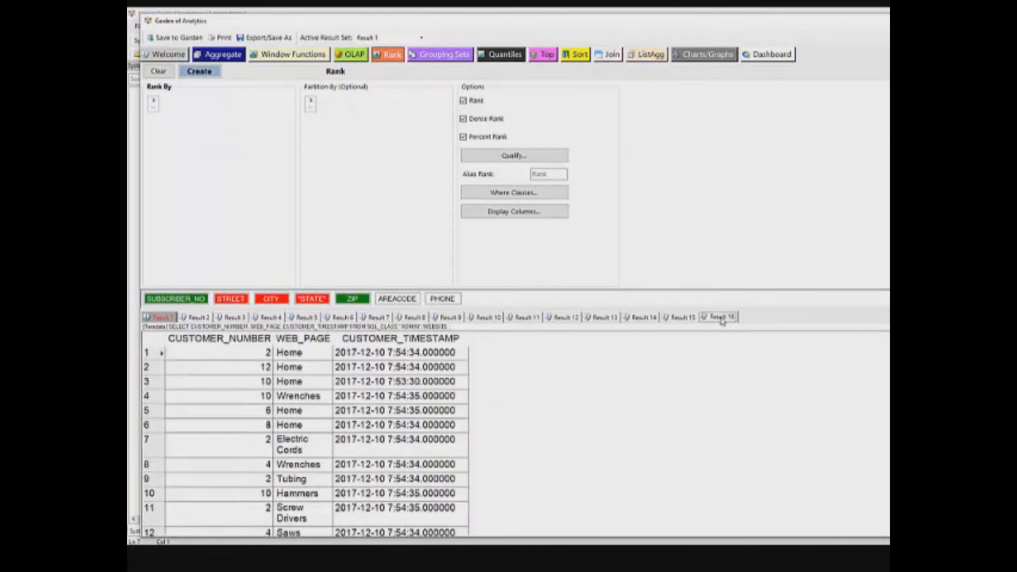
left_click(691, 318)
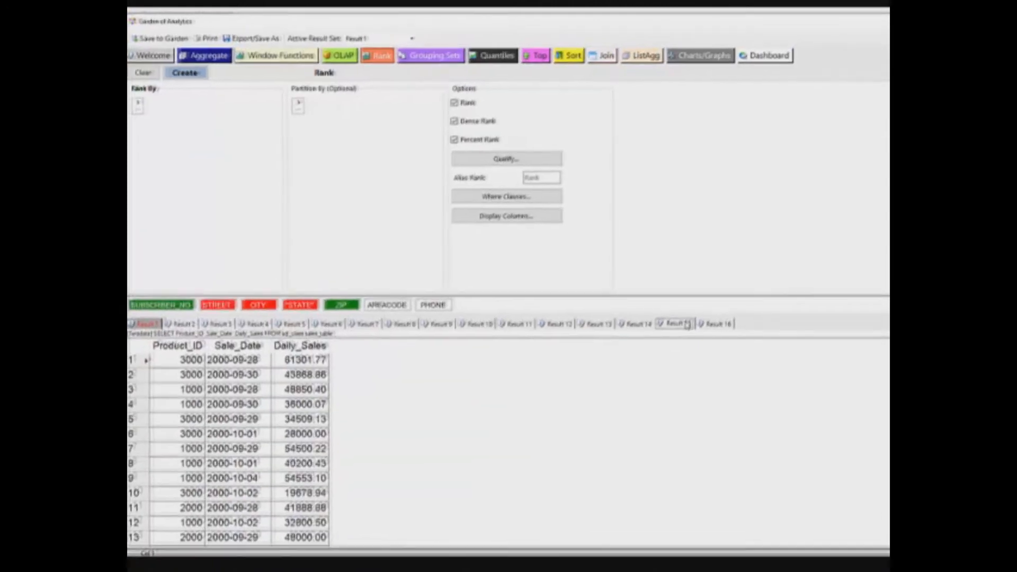
right_click(695, 319)
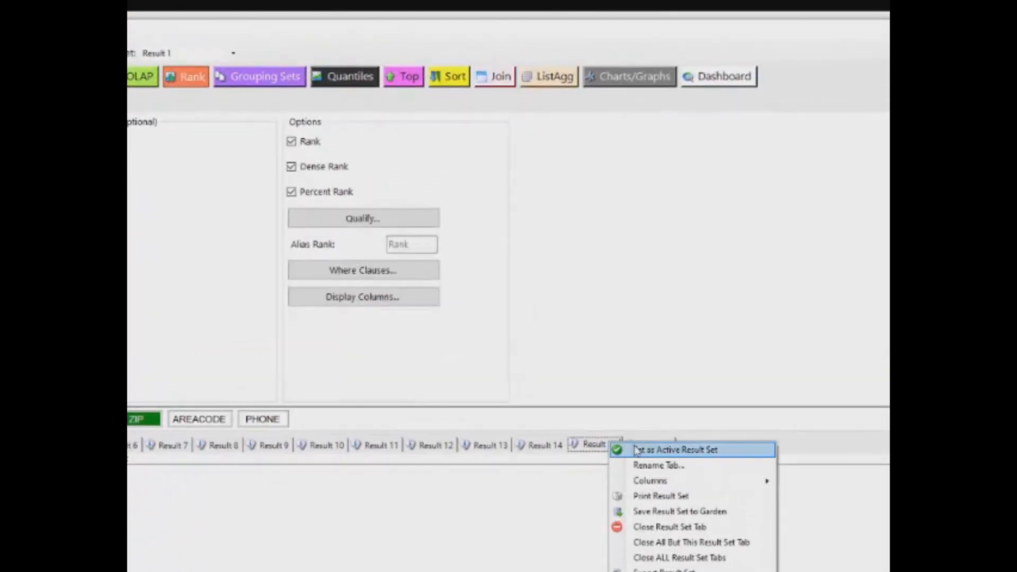
left_click(636, 450)
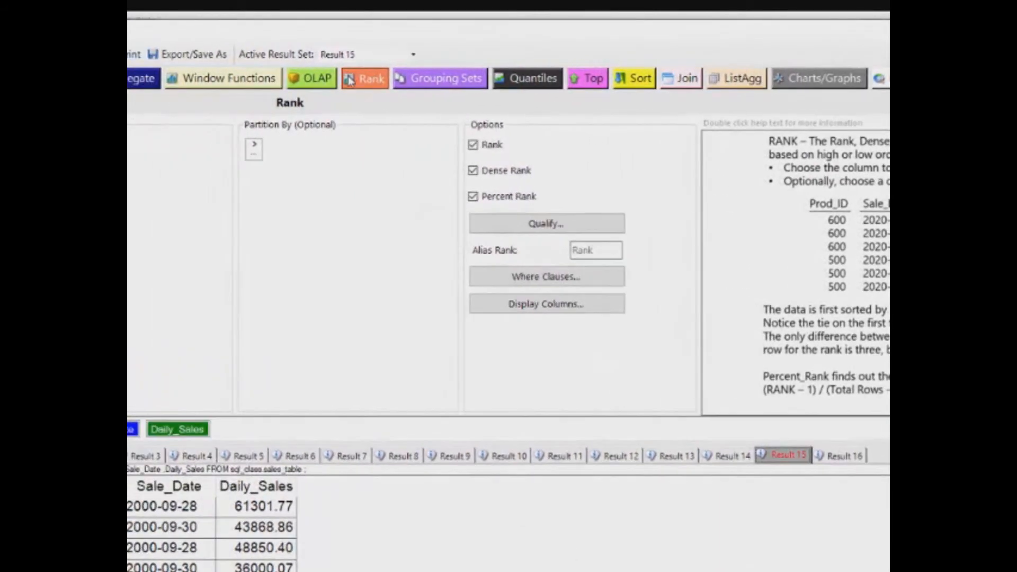
Create a RANK of Daily_Sales descending, partitioned by Product_ID, keeping only the /P rank functions
left_click(229, 77)
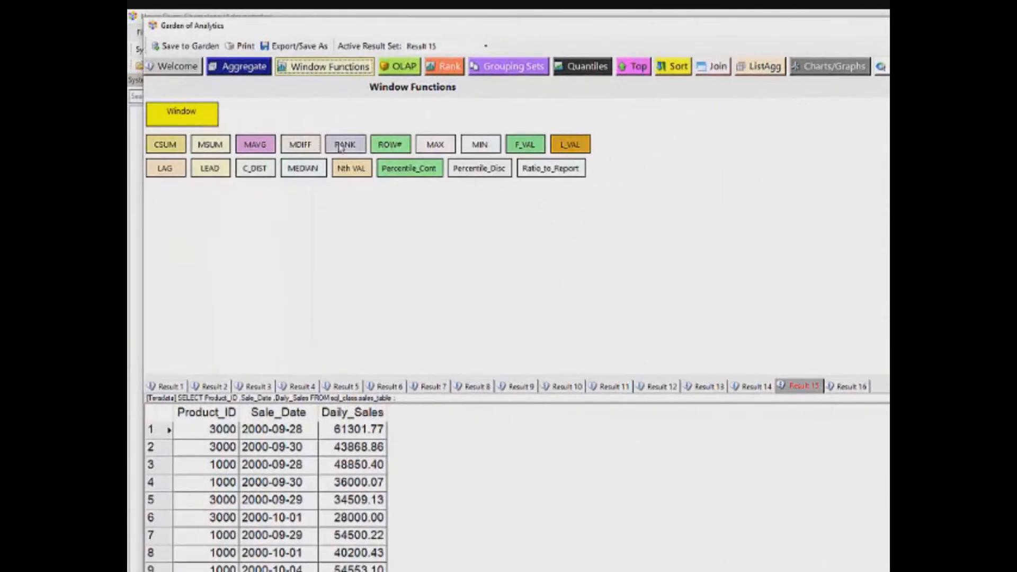
left_click(341, 146)
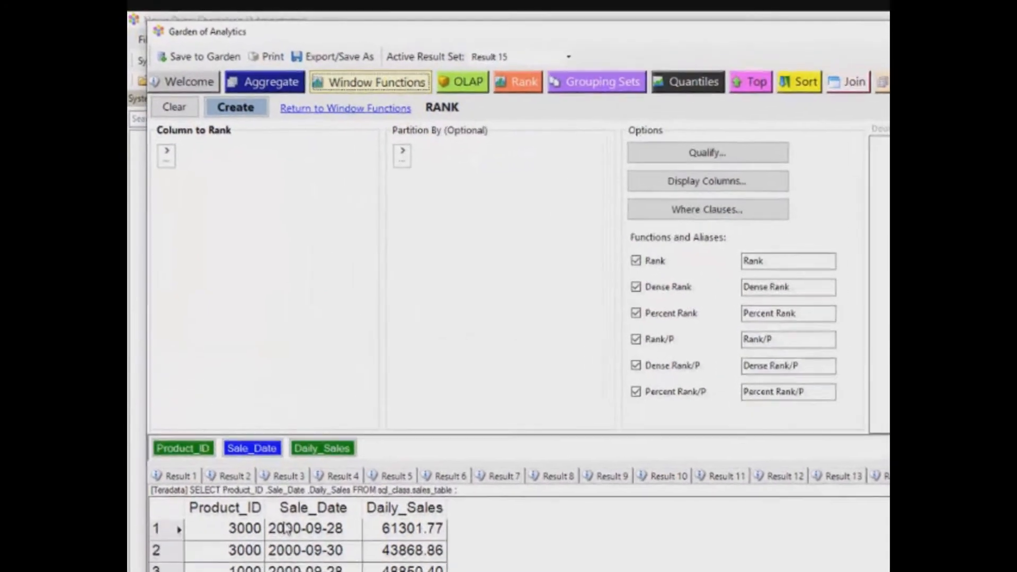
left_click(169, 159)
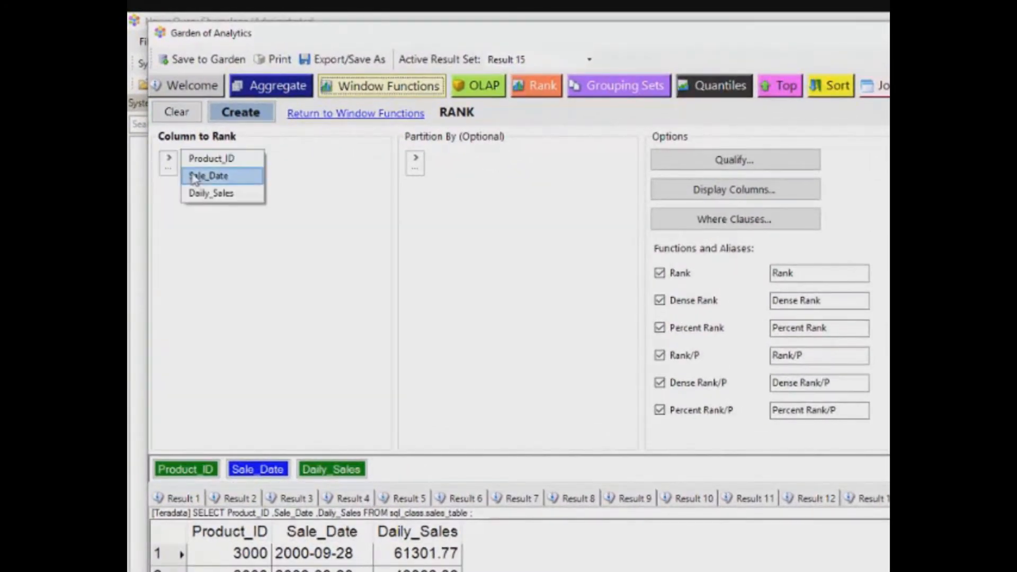
left_click(199, 193)
left_click(208, 201)
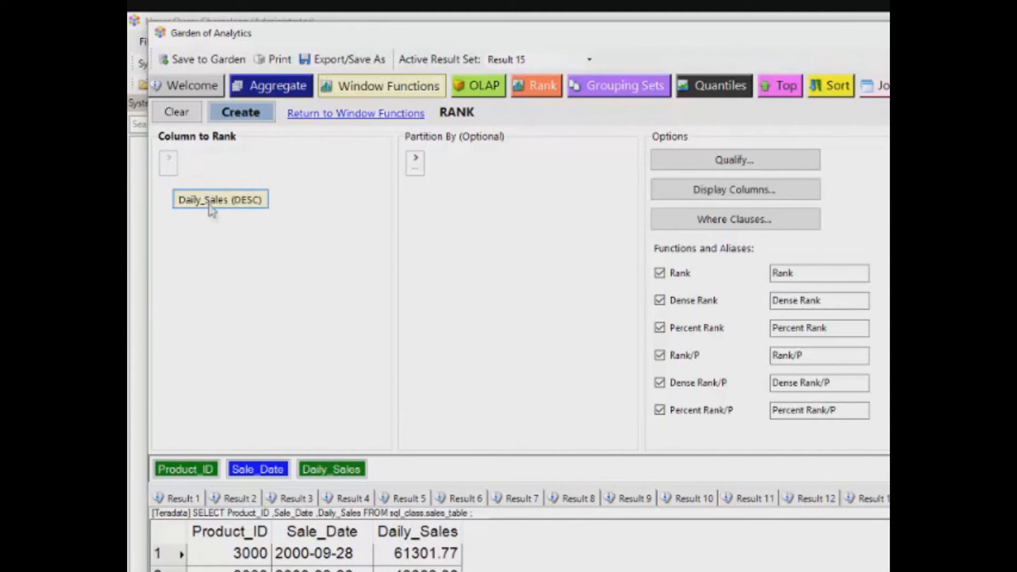
left_click(416, 159)
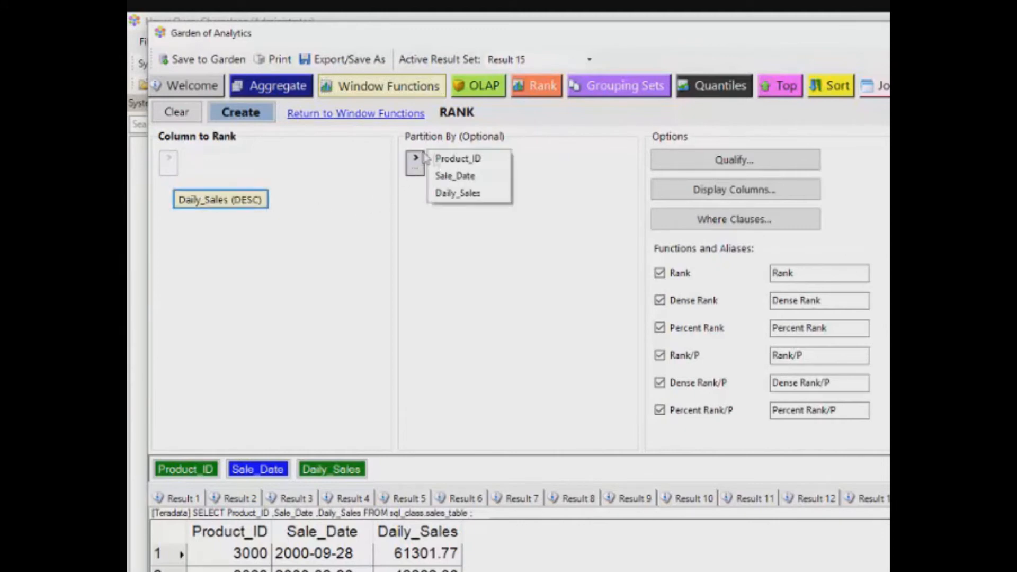
left_click(453, 158)
left_click(659, 273)
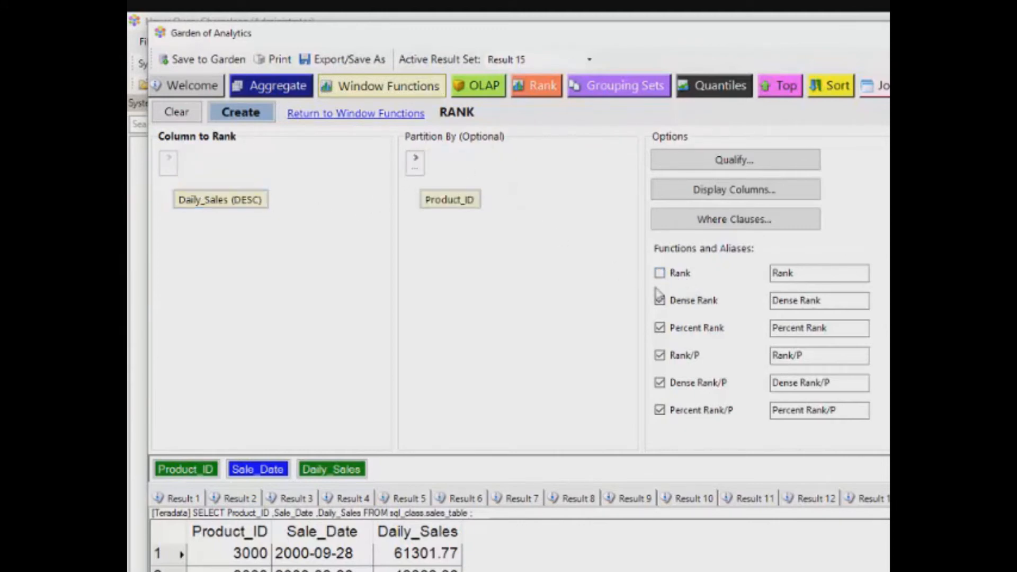
left_click(660, 301)
left_click(659, 328)
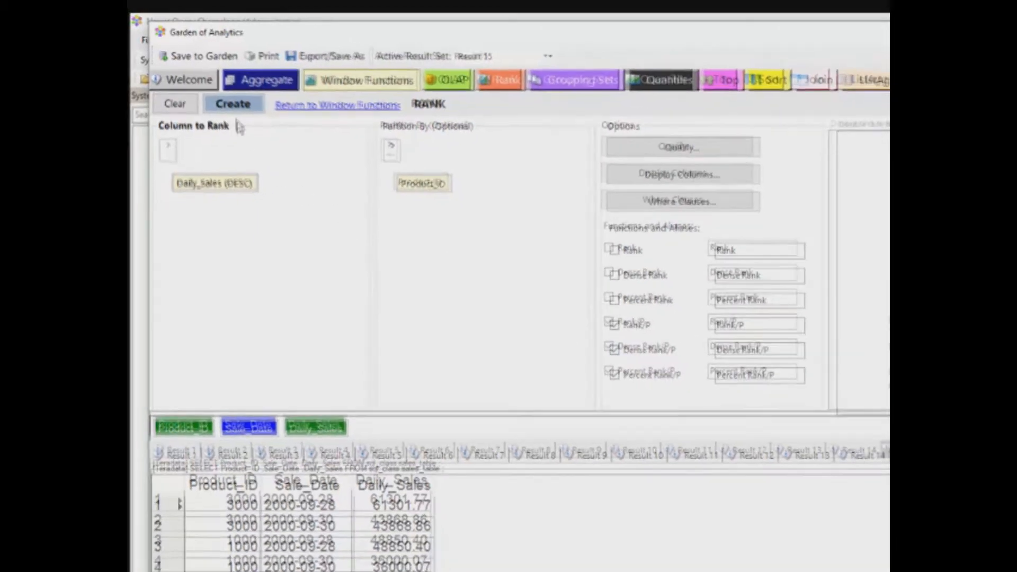
left_click(240, 112)
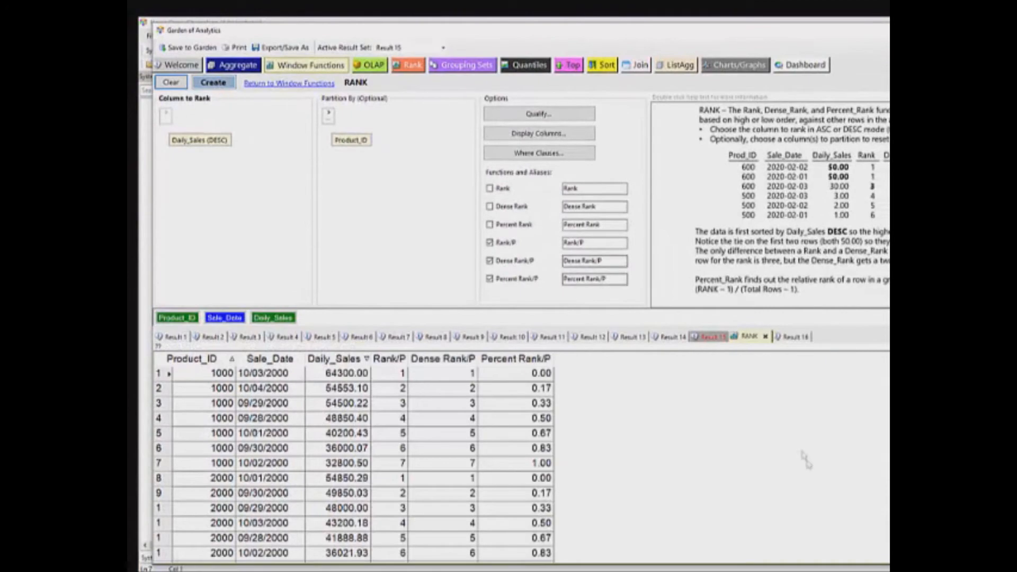
Check the ranking restarts at Product_IDs 1000, 2000 and 3000, then remove the Product_ID partition
left_click(162, 375)
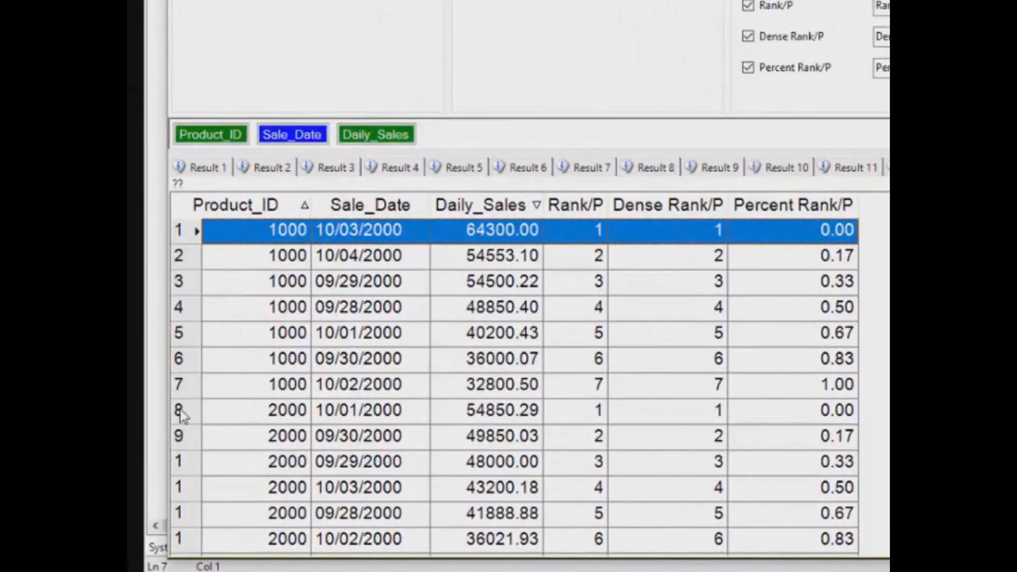
left_click(181, 413)
scroll(181, 413, "down", 2)
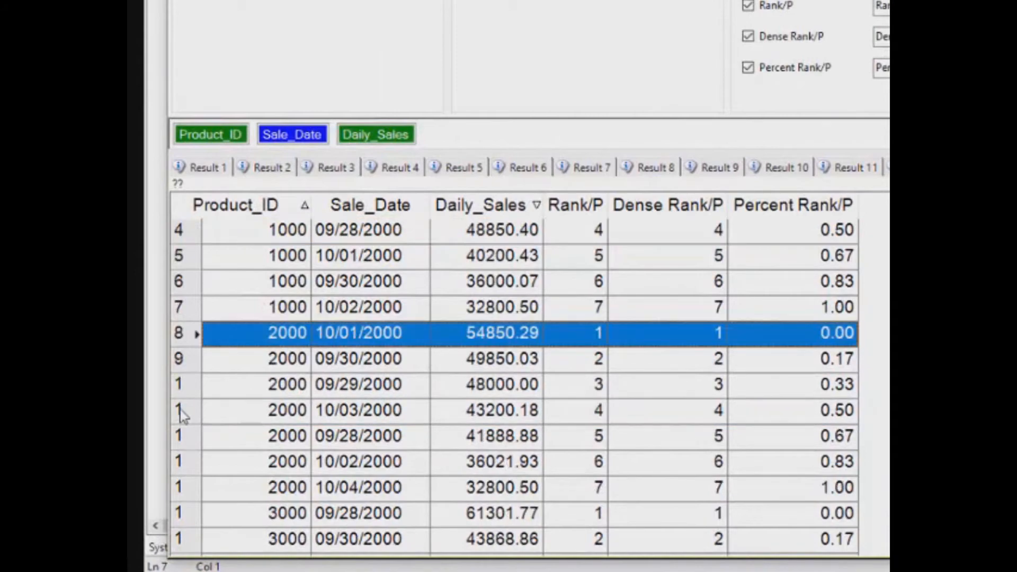
left_click(180, 439)
scroll(180, 444, "down", 2)
scroll(178, 448, "up", 2)
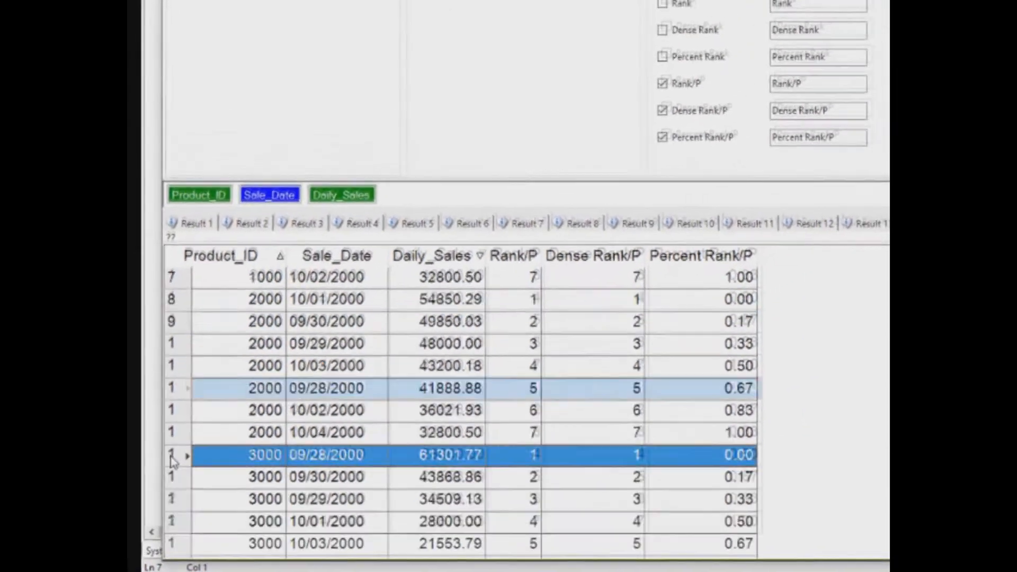
scroll(173, 461, "up", 2)
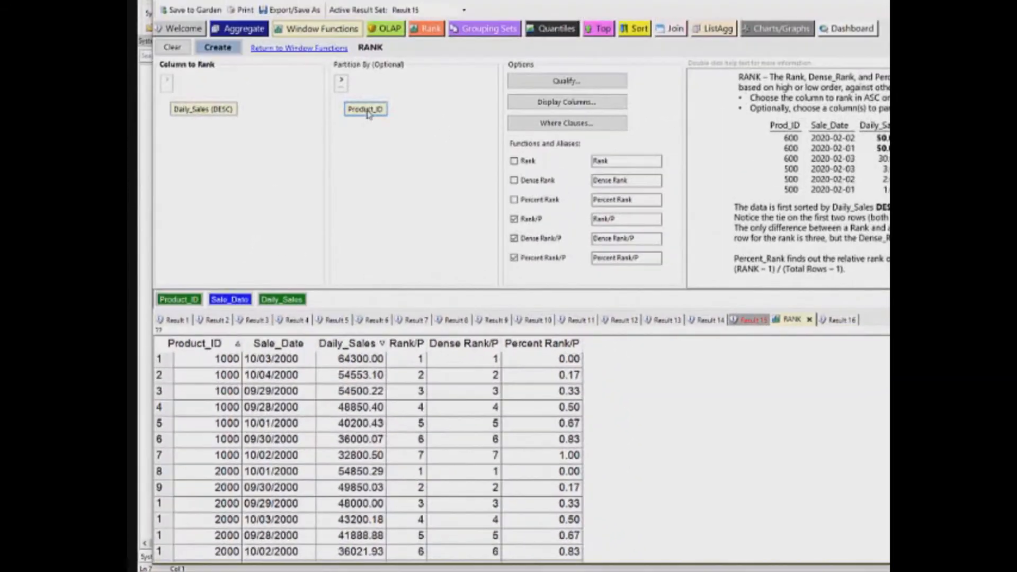
left_click_drag(367, 114, 474, 54)
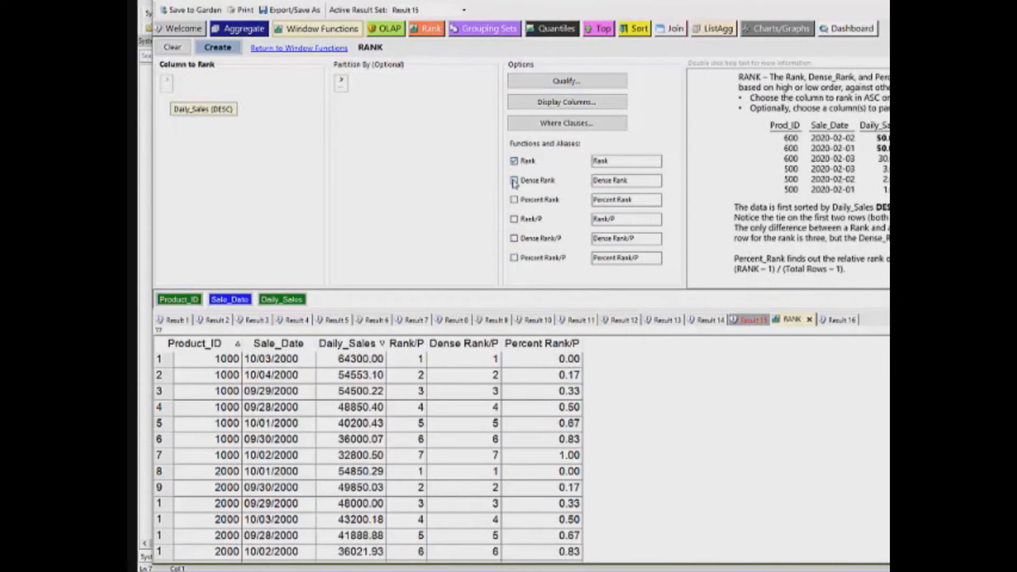
Add Percent Rank and create the unpartitioned Rank, Dense Rank and Percent Rank result
left_click(514, 200)
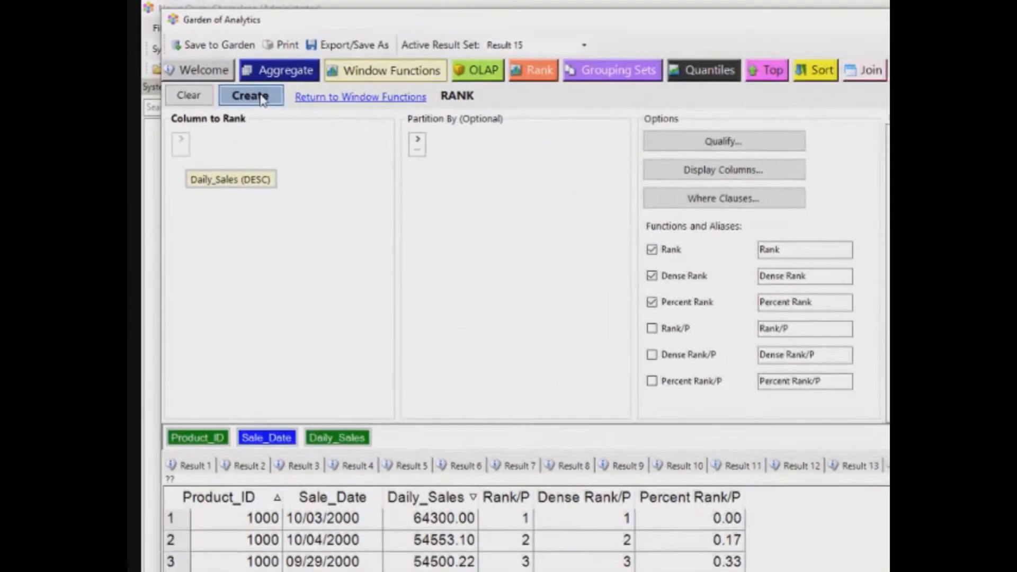
left_click(217, 47)
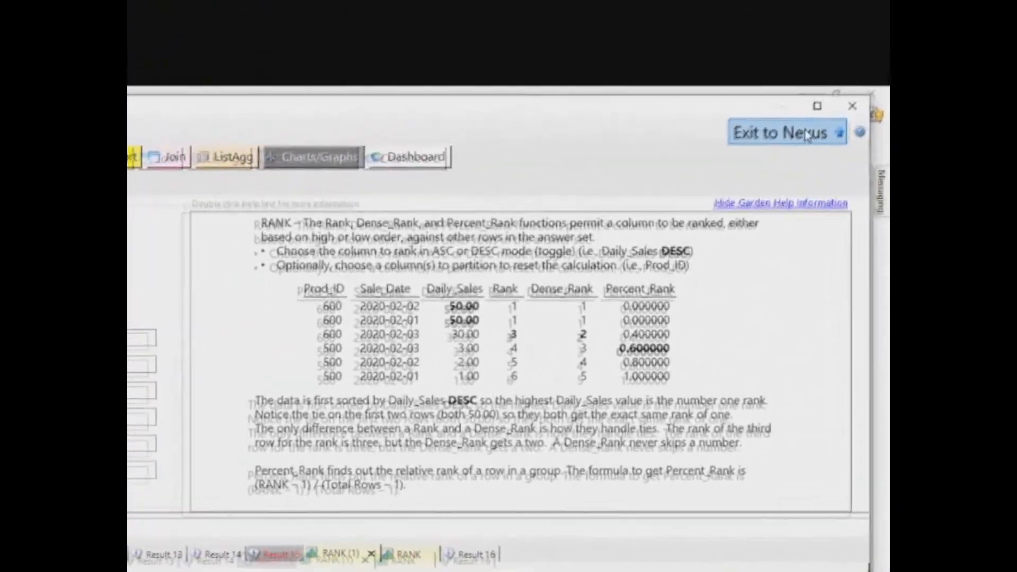
left_click(807, 134)
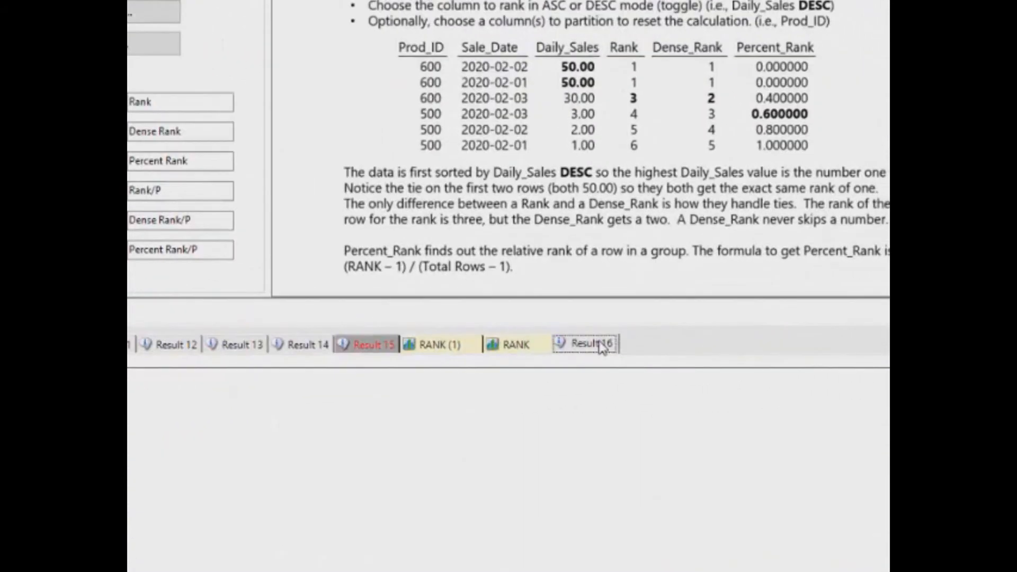
Make Result 16, the WEBSITE data, the active result set
right_click(866, 336)
left_click(604, 349)
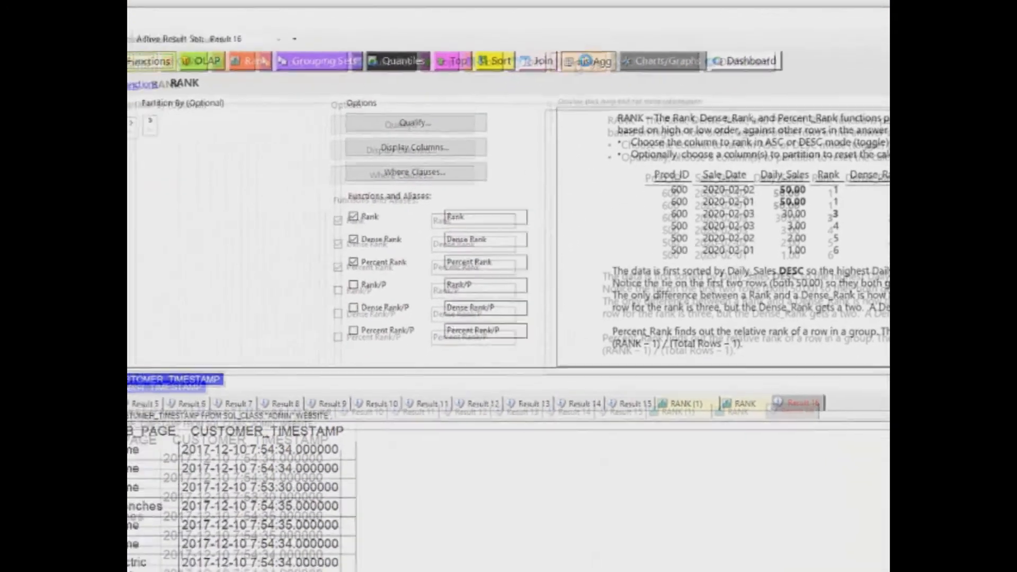
left_click(371, 88)
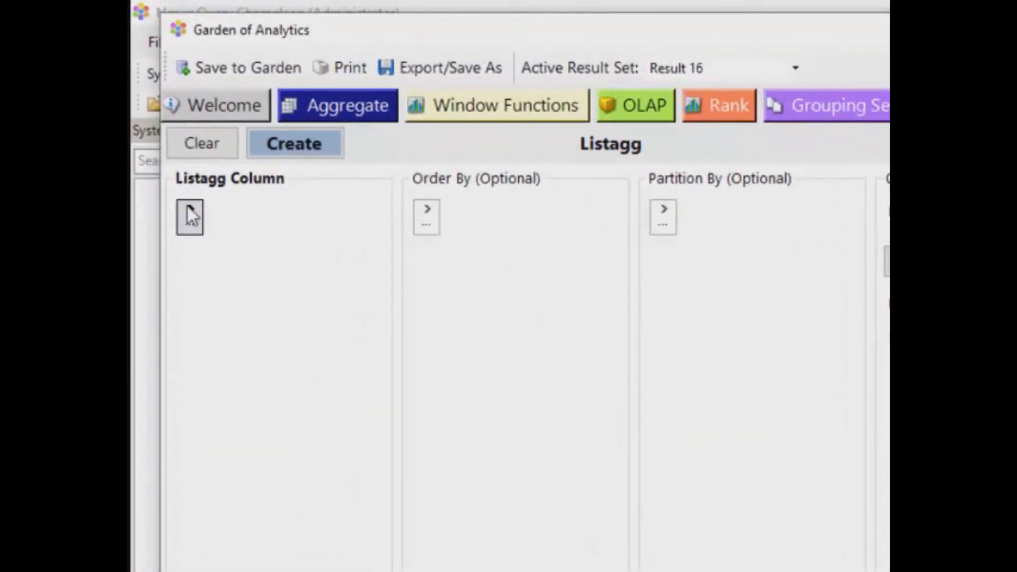
Create a ListAgg of WEB_PAGE ordered by CUSTOMER_NUMBER, CUSTOMER_TIMESTAMP, partitioned by CUSTOMER_NUMBER, with '| ' delimiter
left_click(189, 216)
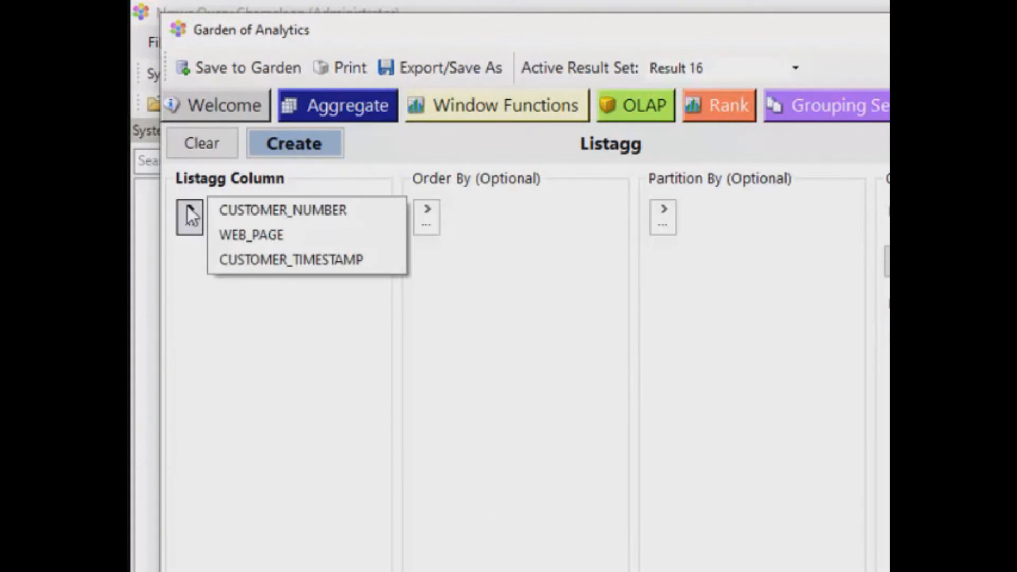
left_click(231, 232)
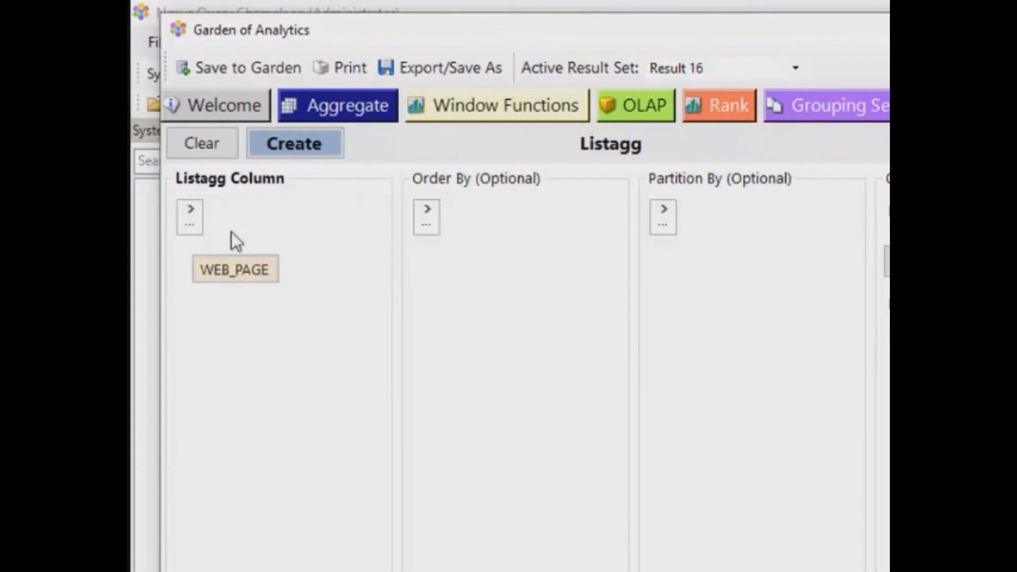
left_click(423, 210)
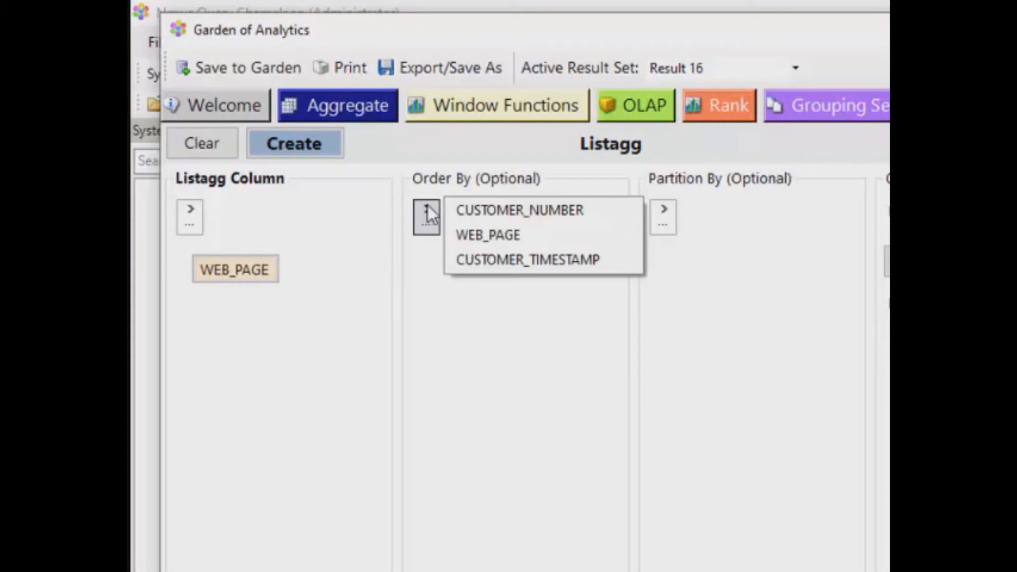
left_click(494, 212)
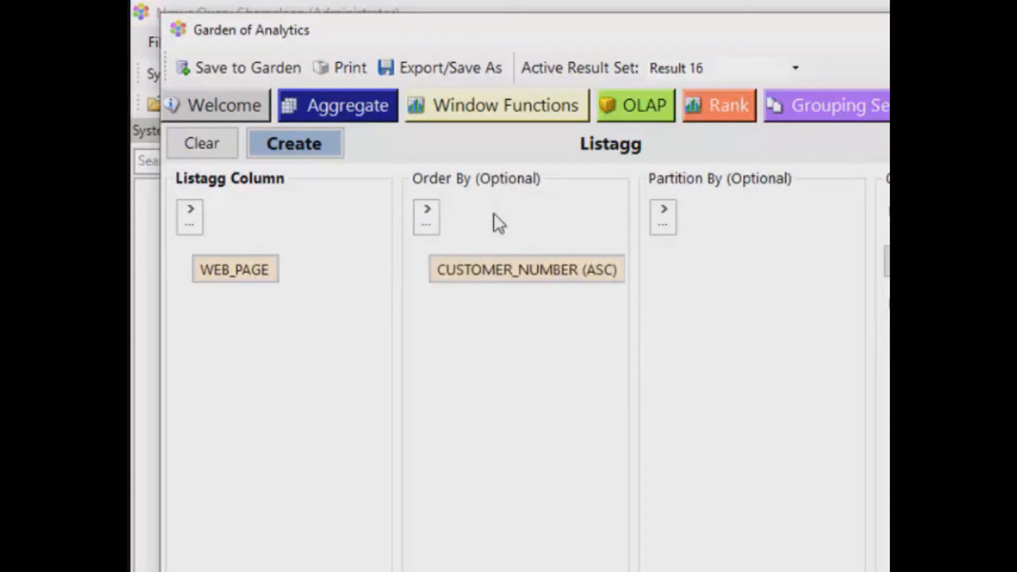
left_click(427, 212)
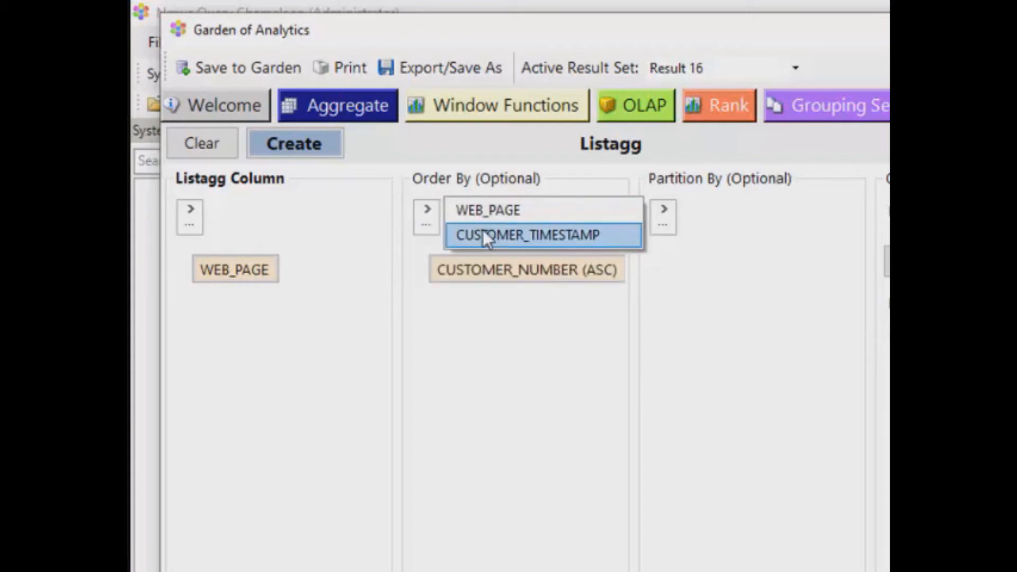
left_click(482, 231)
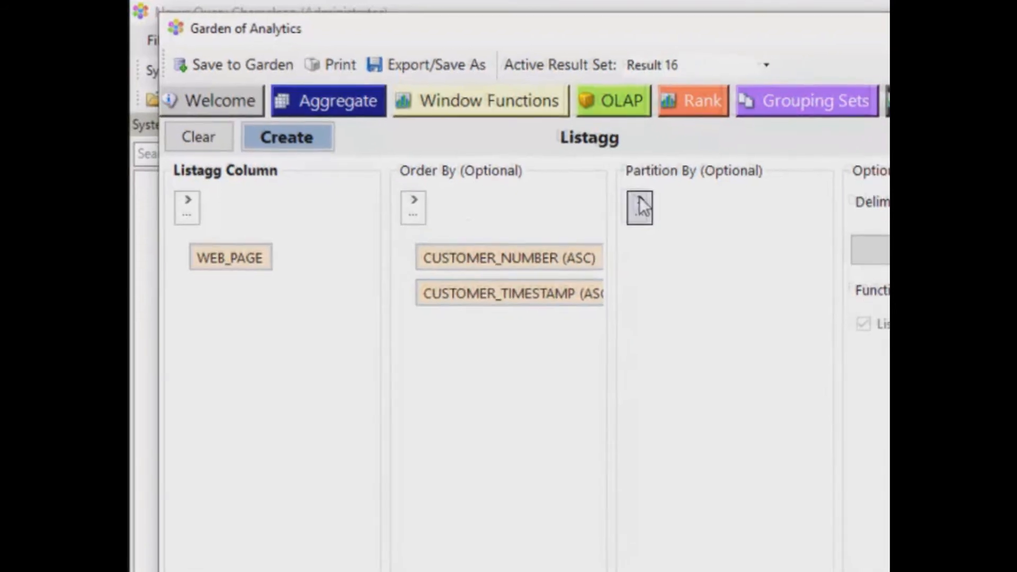
left_click(664, 212)
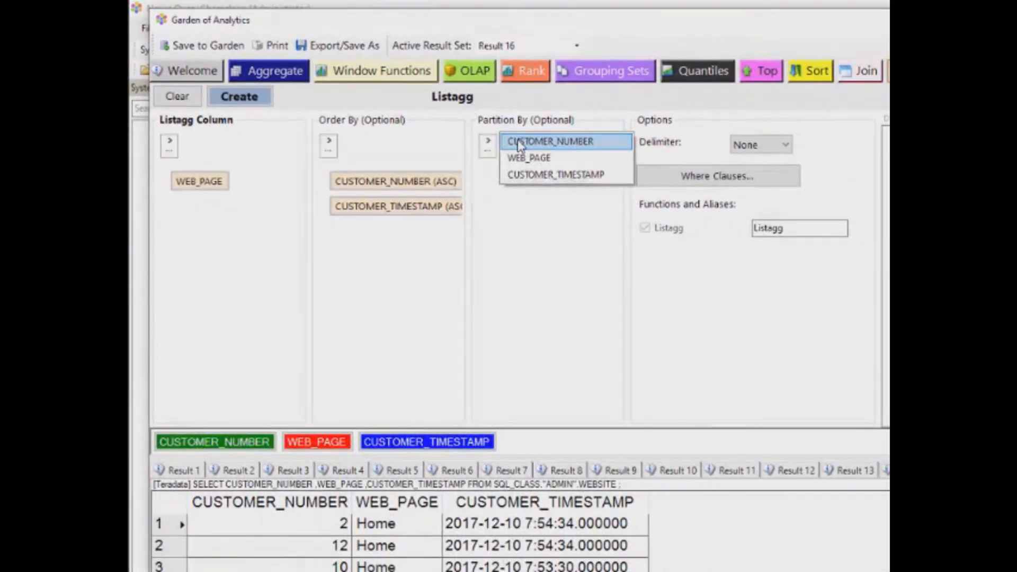
left_click(518, 142)
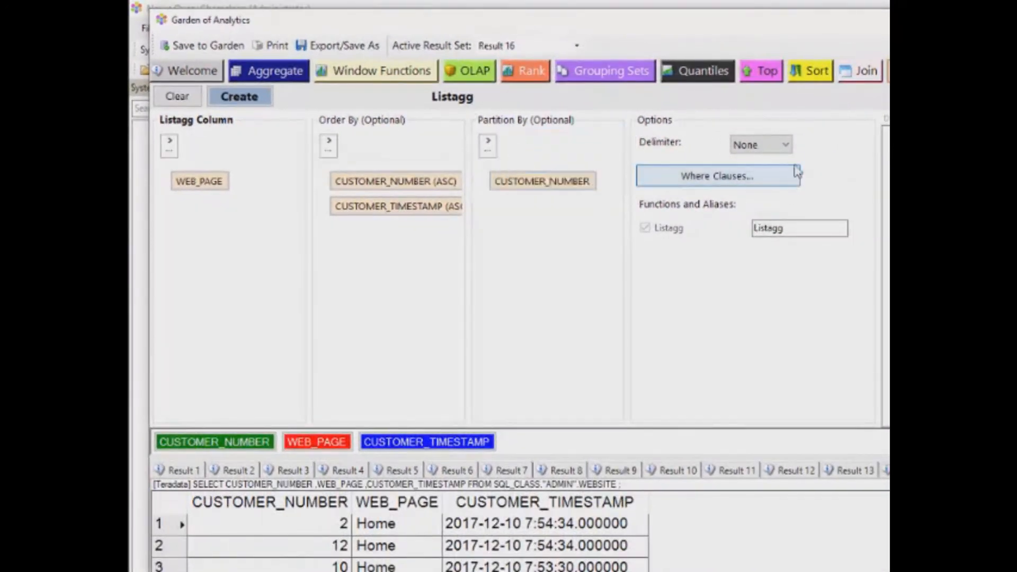
left_click(786, 145)
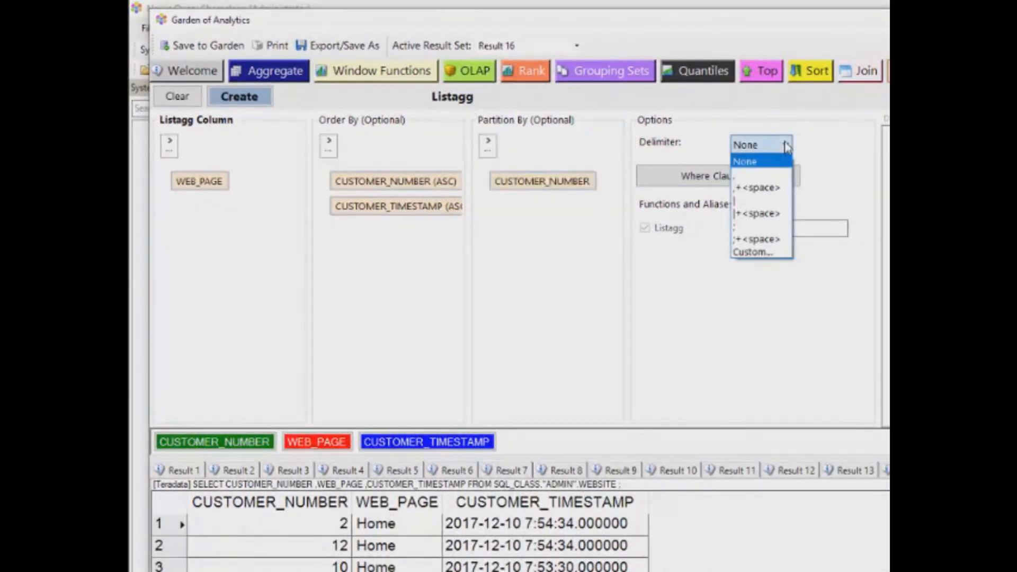
left_click(758, 213)
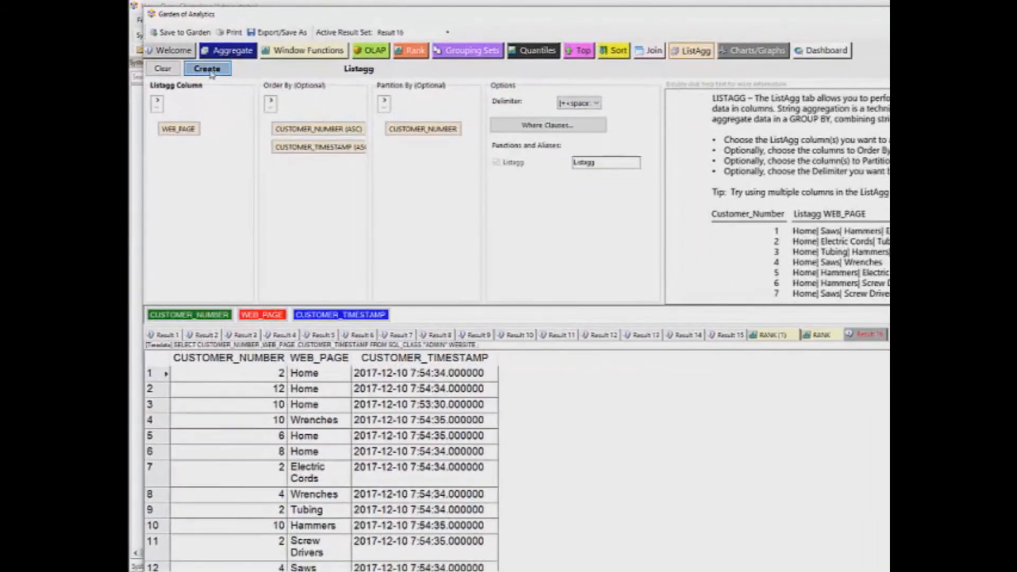
left_click(207, 69)
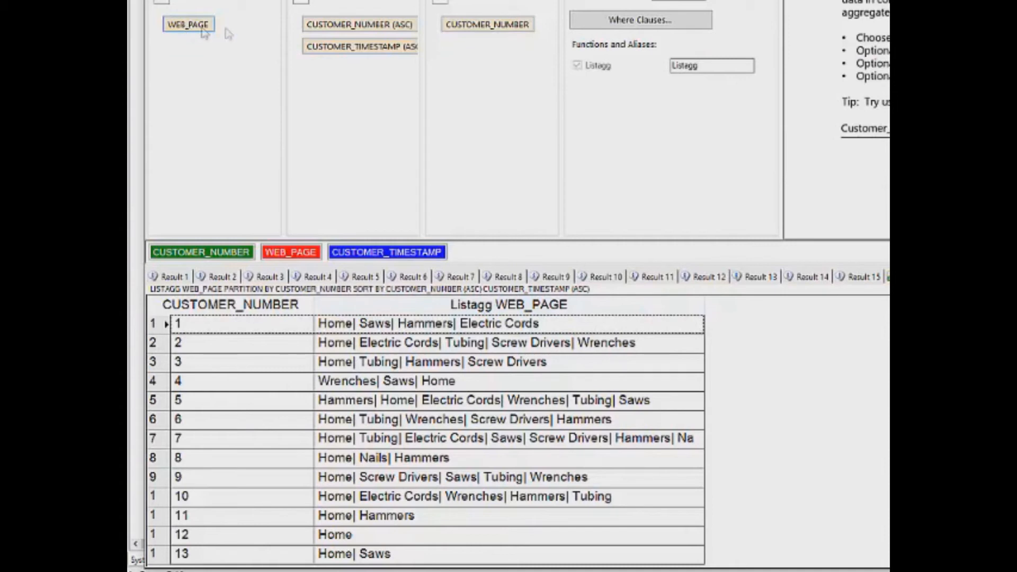
Switch the ListAgg's CUSTOMER_TIMESTAMP ordering from ascending to descending
left_click(383, 48)
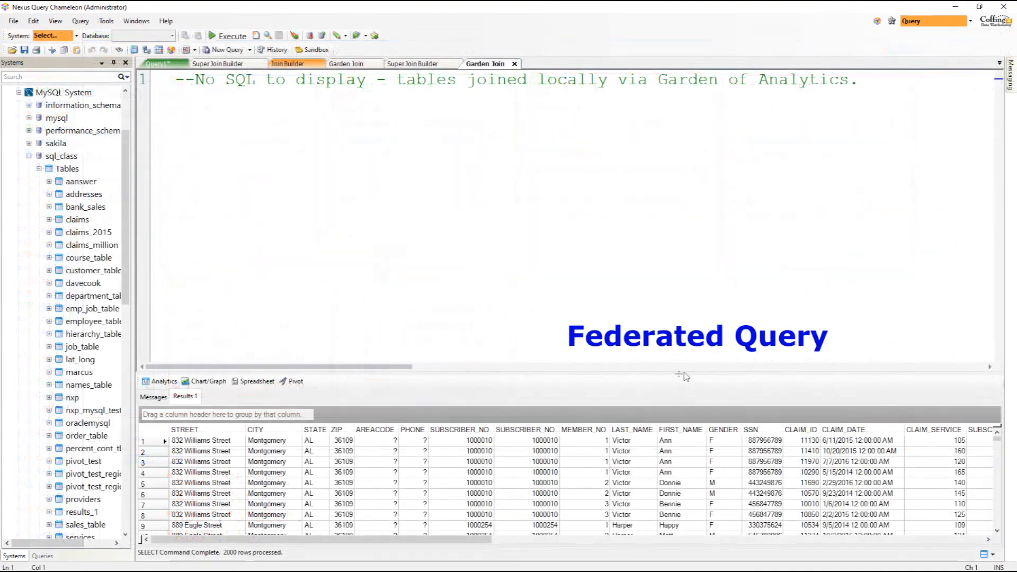
Enlarge the results grid to show the 2000 joined address, subscriber and claim rows
left_click_drag(683, 376, 680, 211)
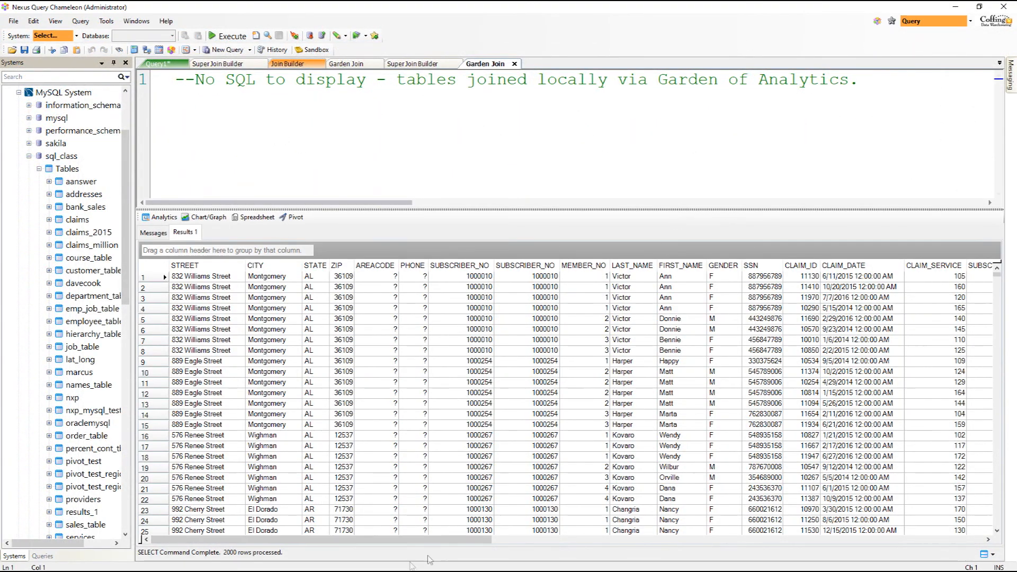